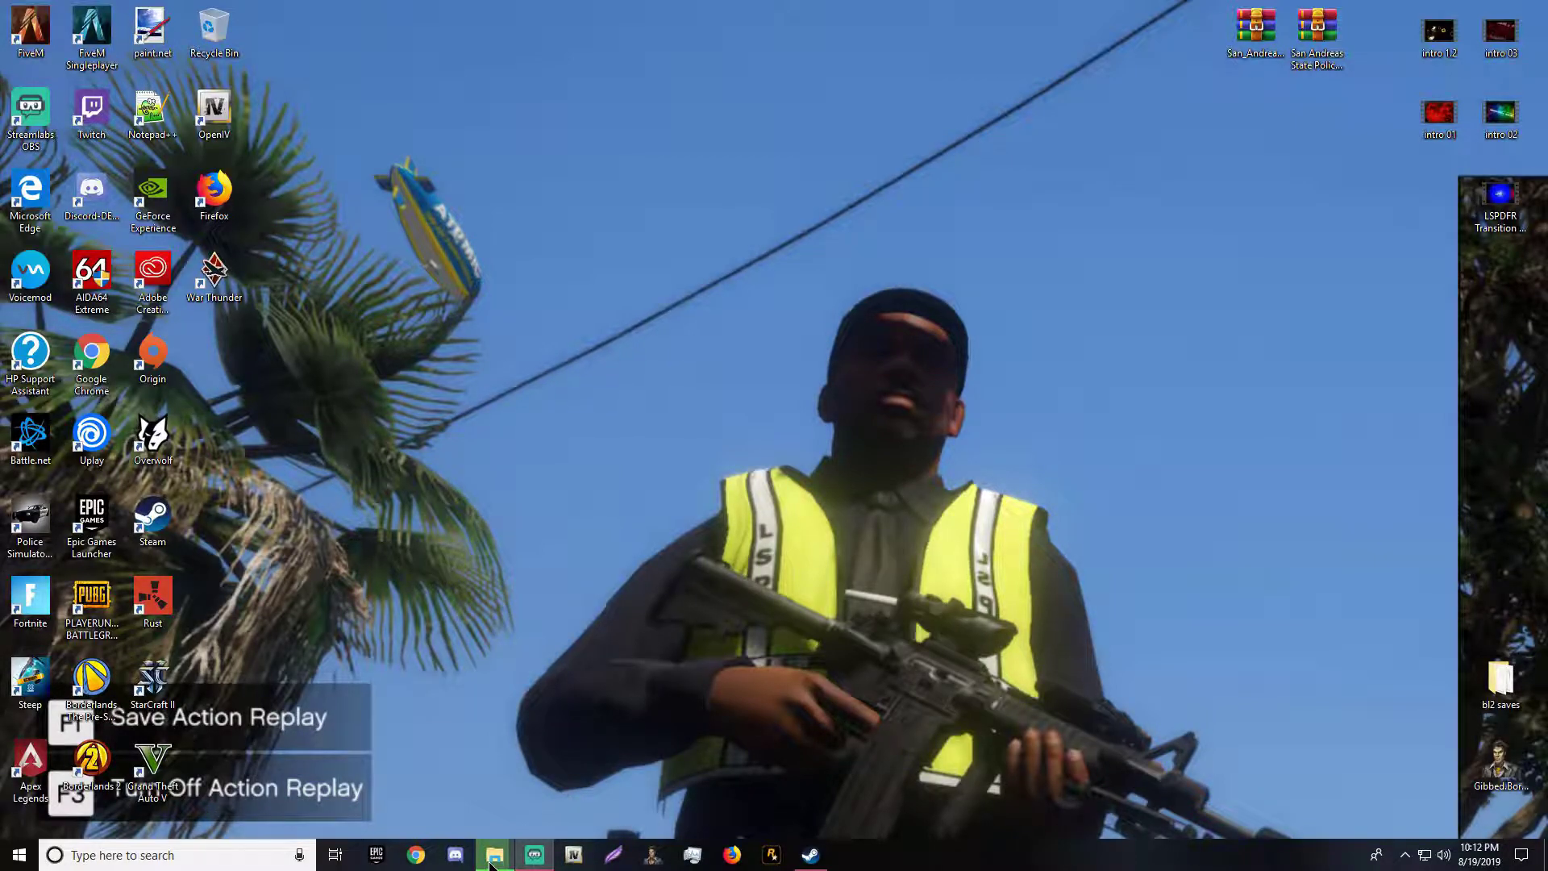
# Browse to the Grand Theft Auto V folder in steamapps\common, select the GTA5 and GTAVLauncher applications, and minimize the window
pyautogui.moveTo(492, 863)
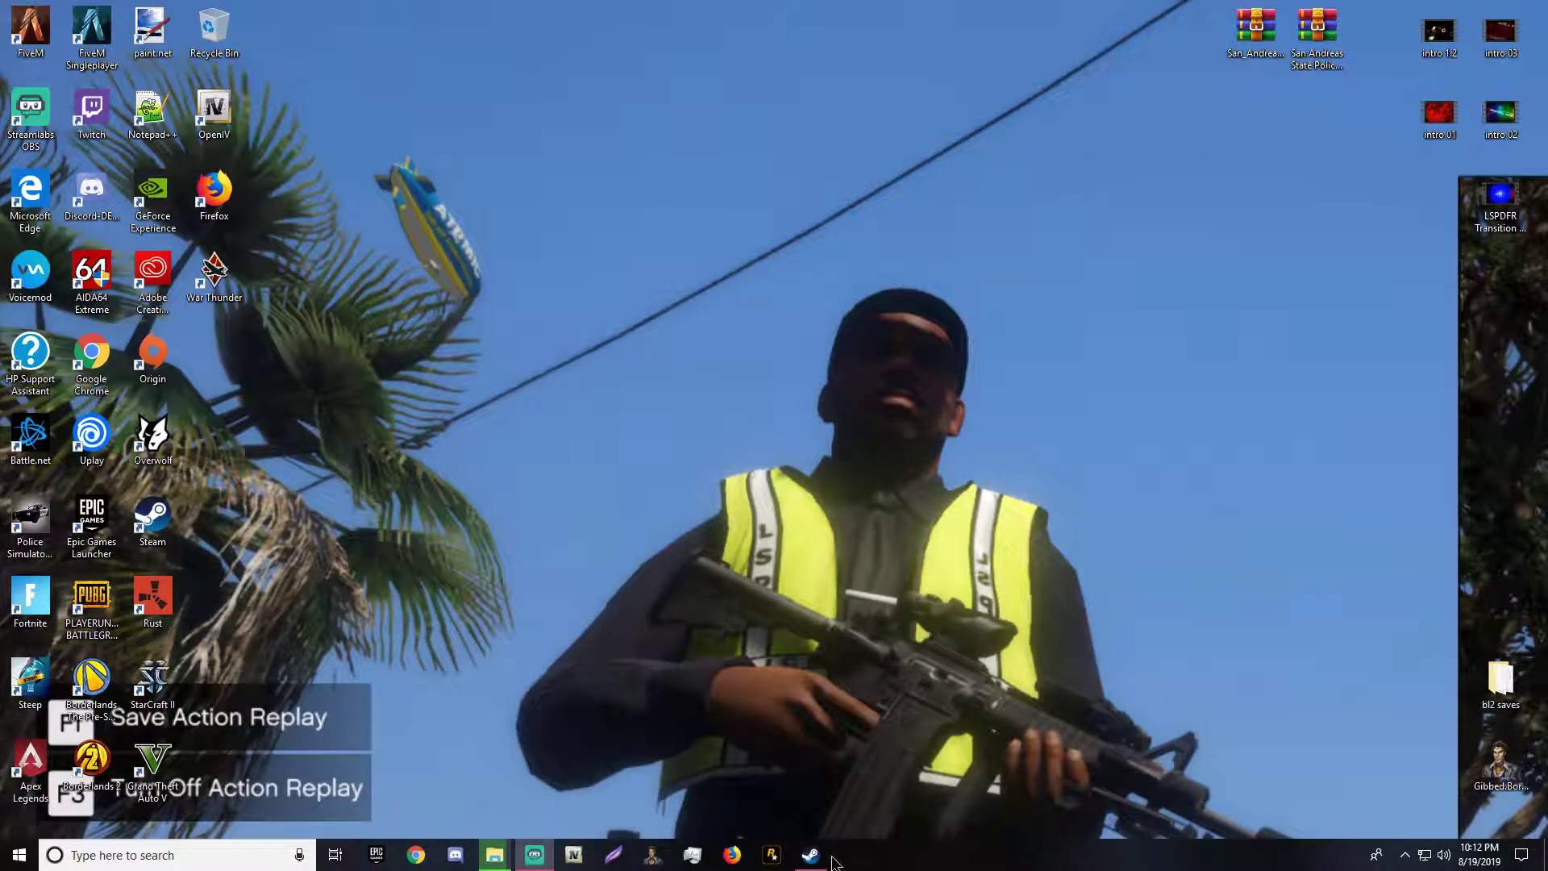
pyautogui.rightClick(507, 865)
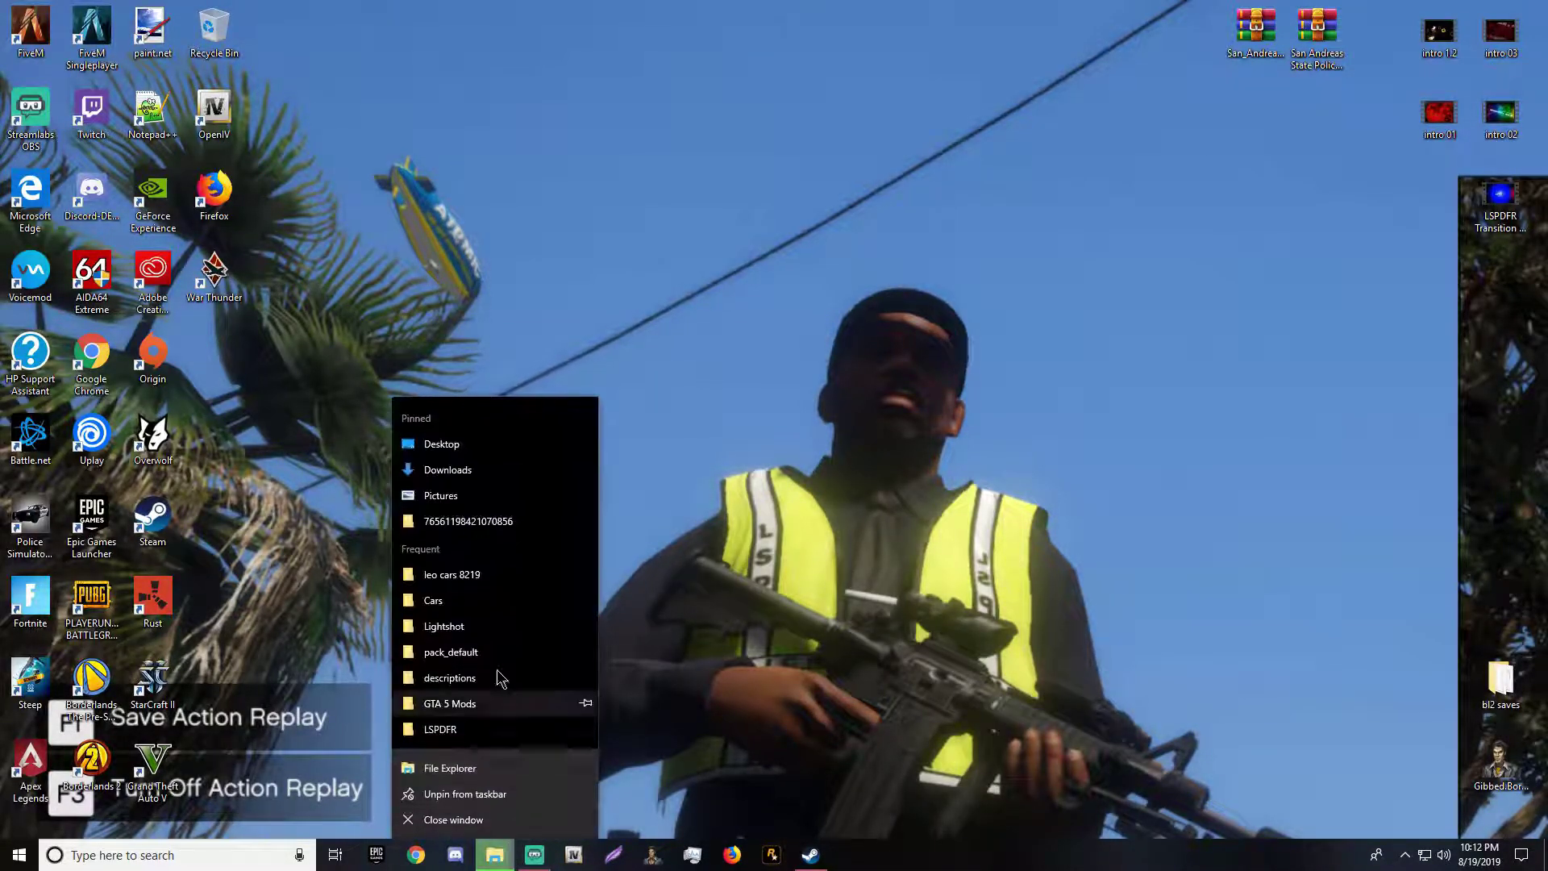
pyautogui.click(742, 395)
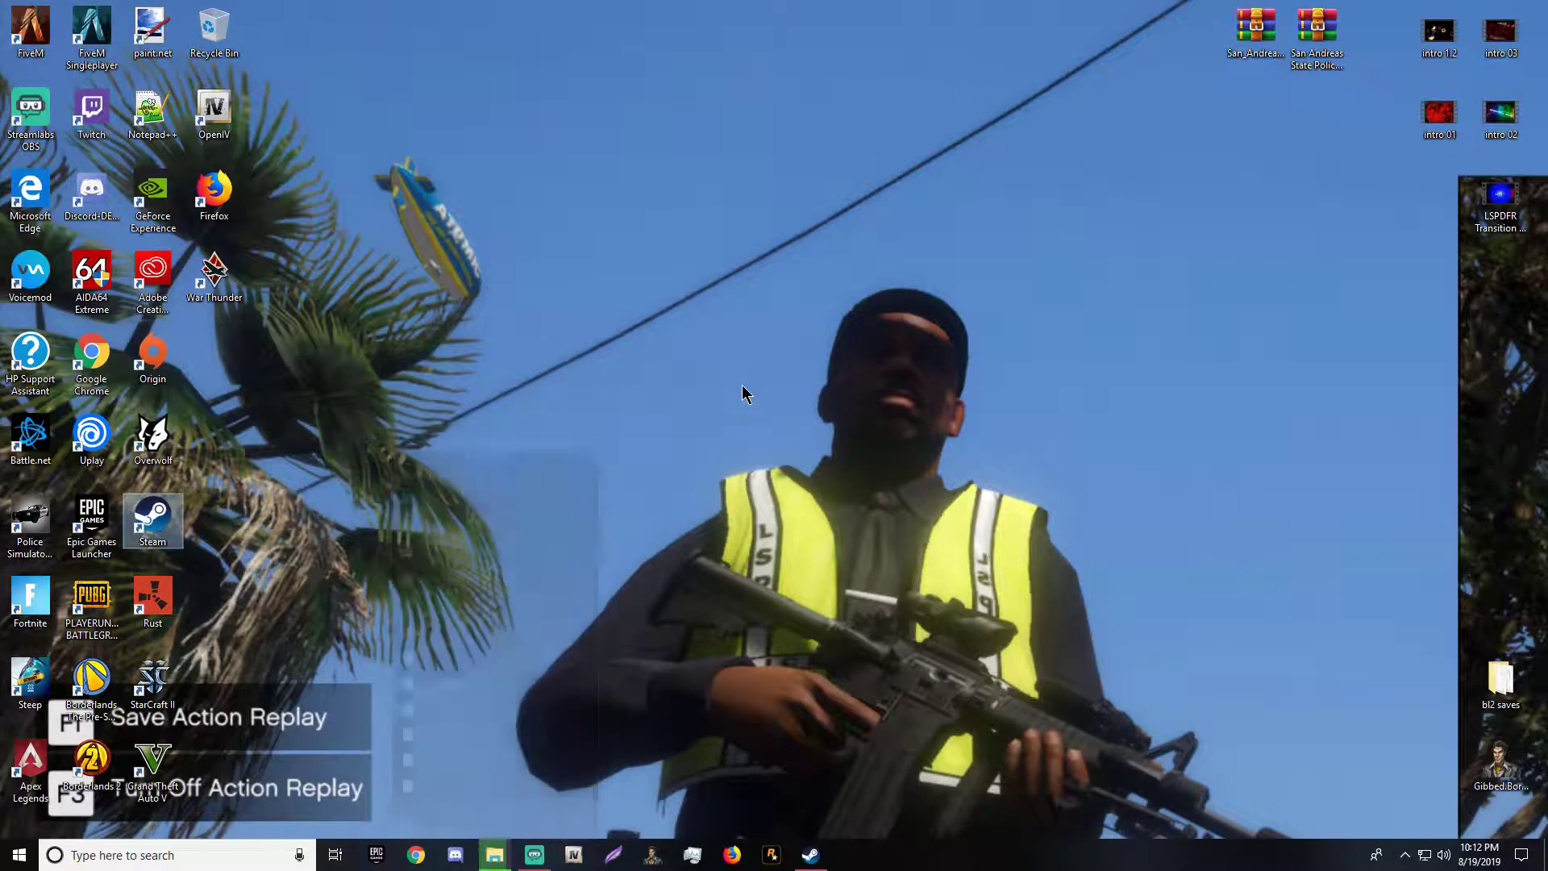
pyautogui.click(494, 862)
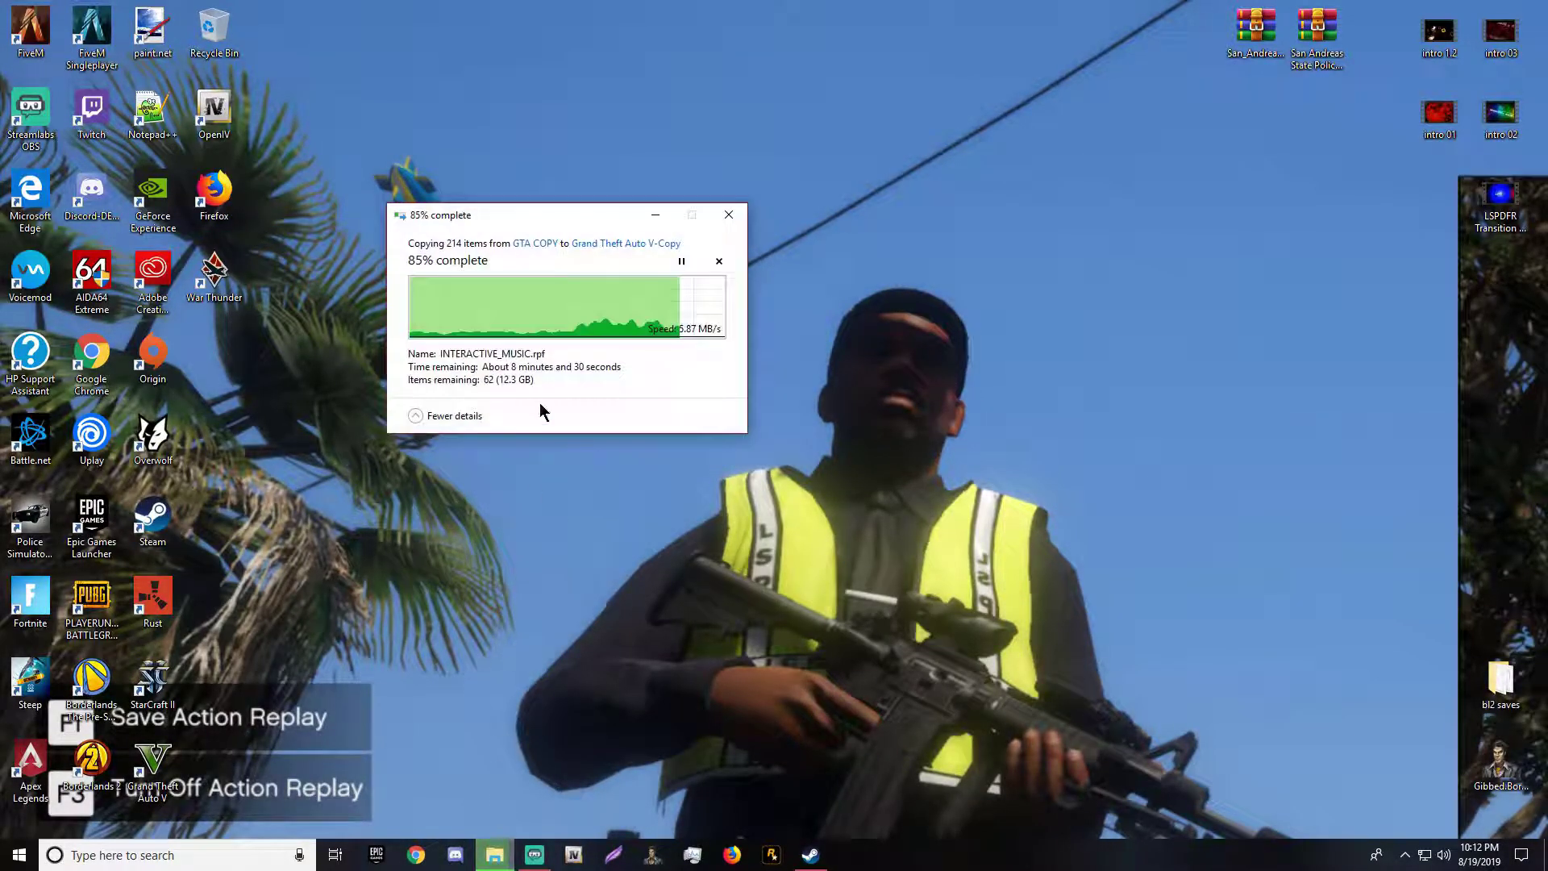
pyautogui.click(591, 246)
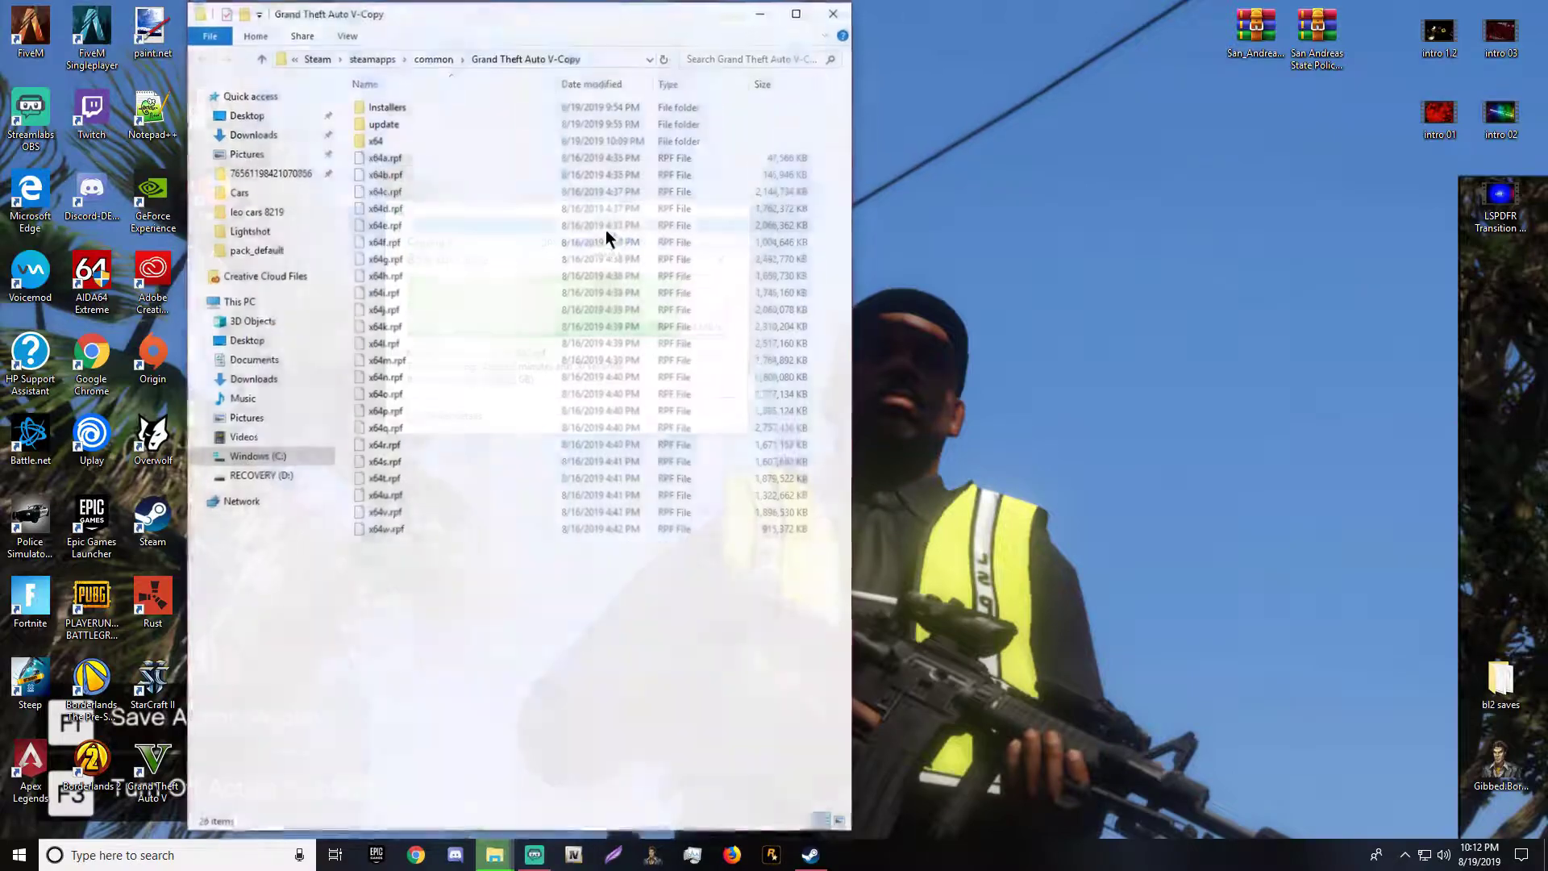
pyautogui.click(445, 59)
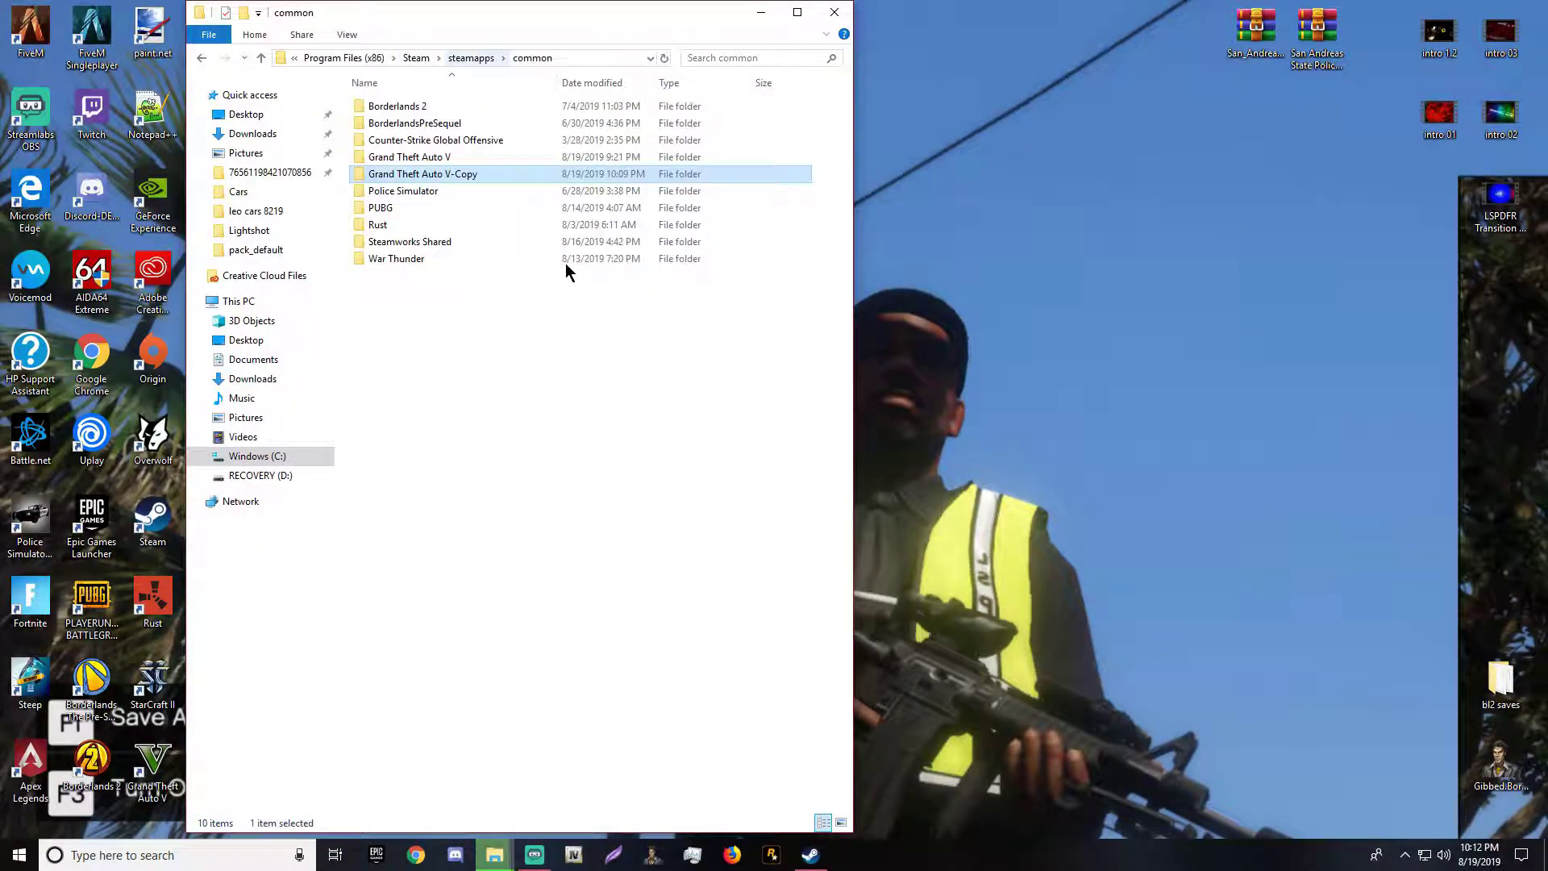
pyautogui.doubleClick(466, 159)
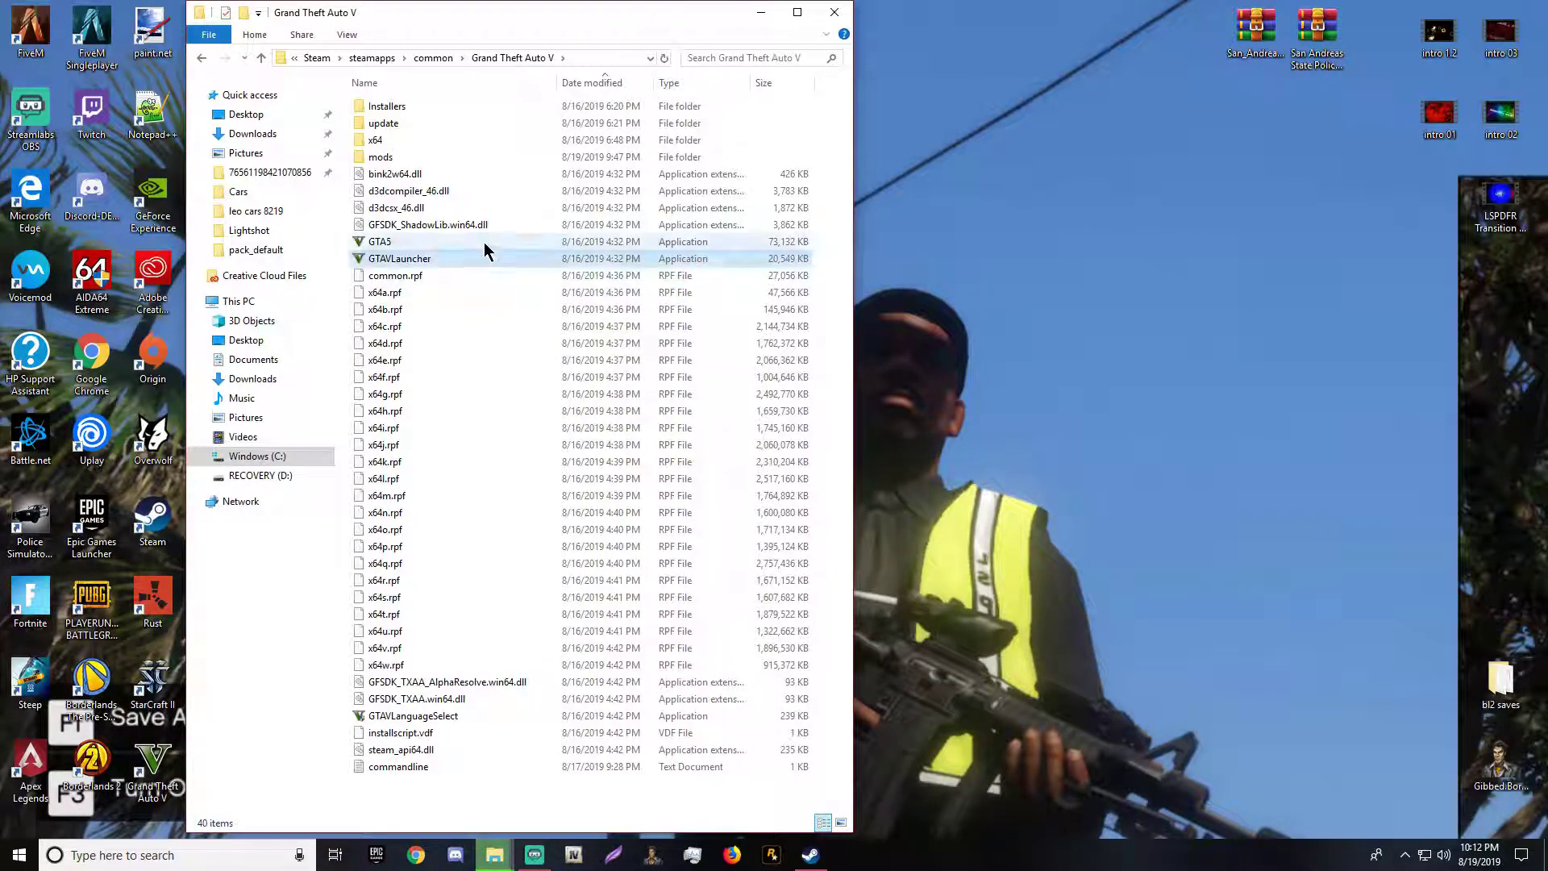
pyautogui.moveTo(483, 242); pyautogui.dragTo(496, 253)
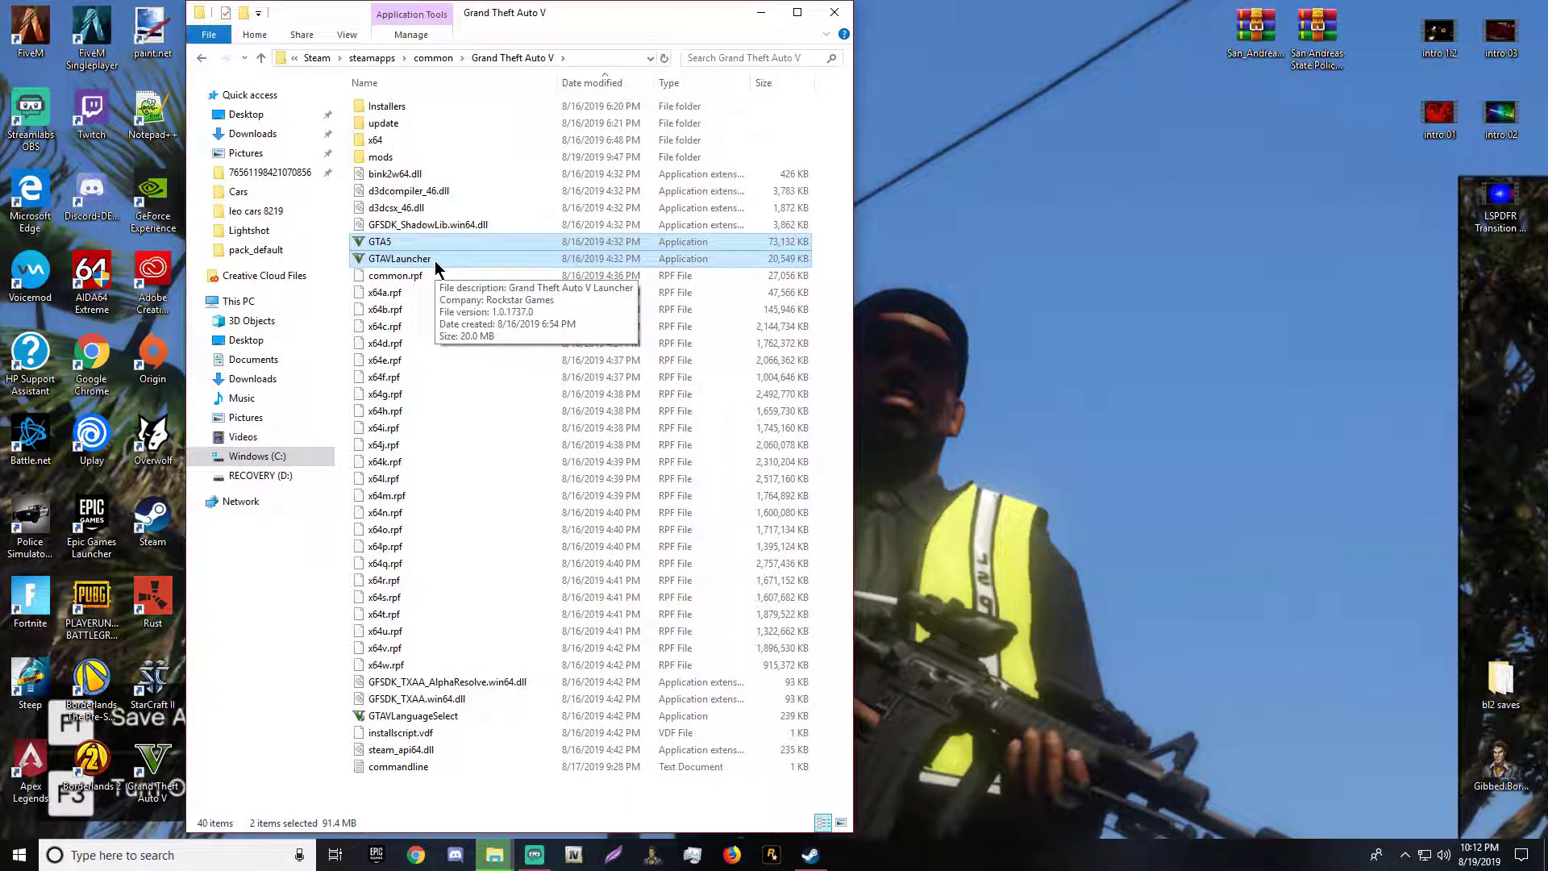
pyautogui.click(760, 13)
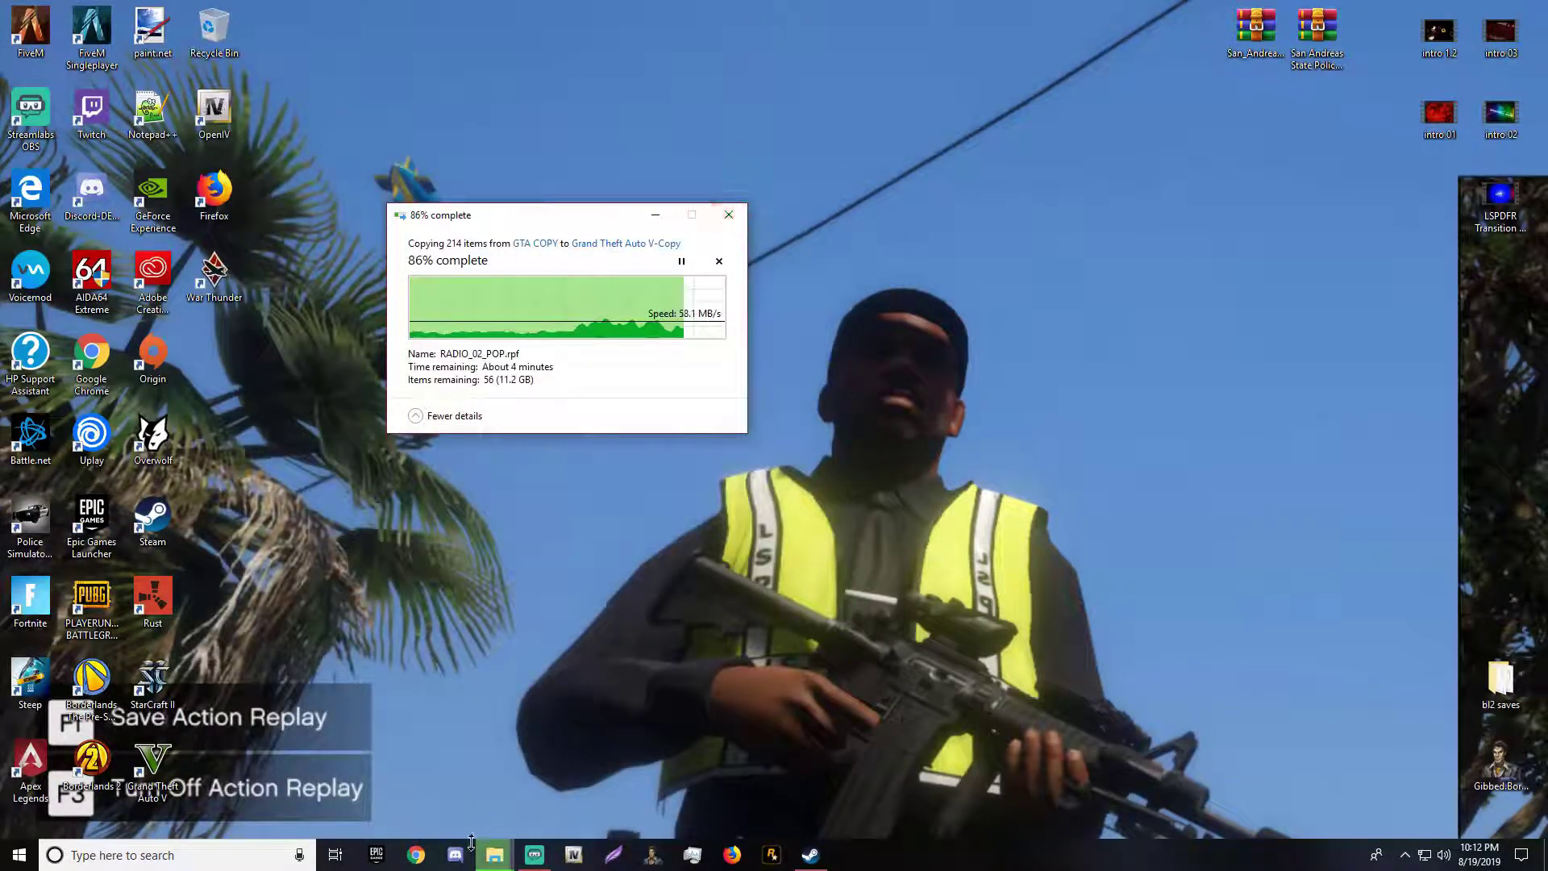
# Switch to Steam, view the Local Files options in the properties of Grand Theft Auto V, and close Steam
pyautogui.click(810, 854)
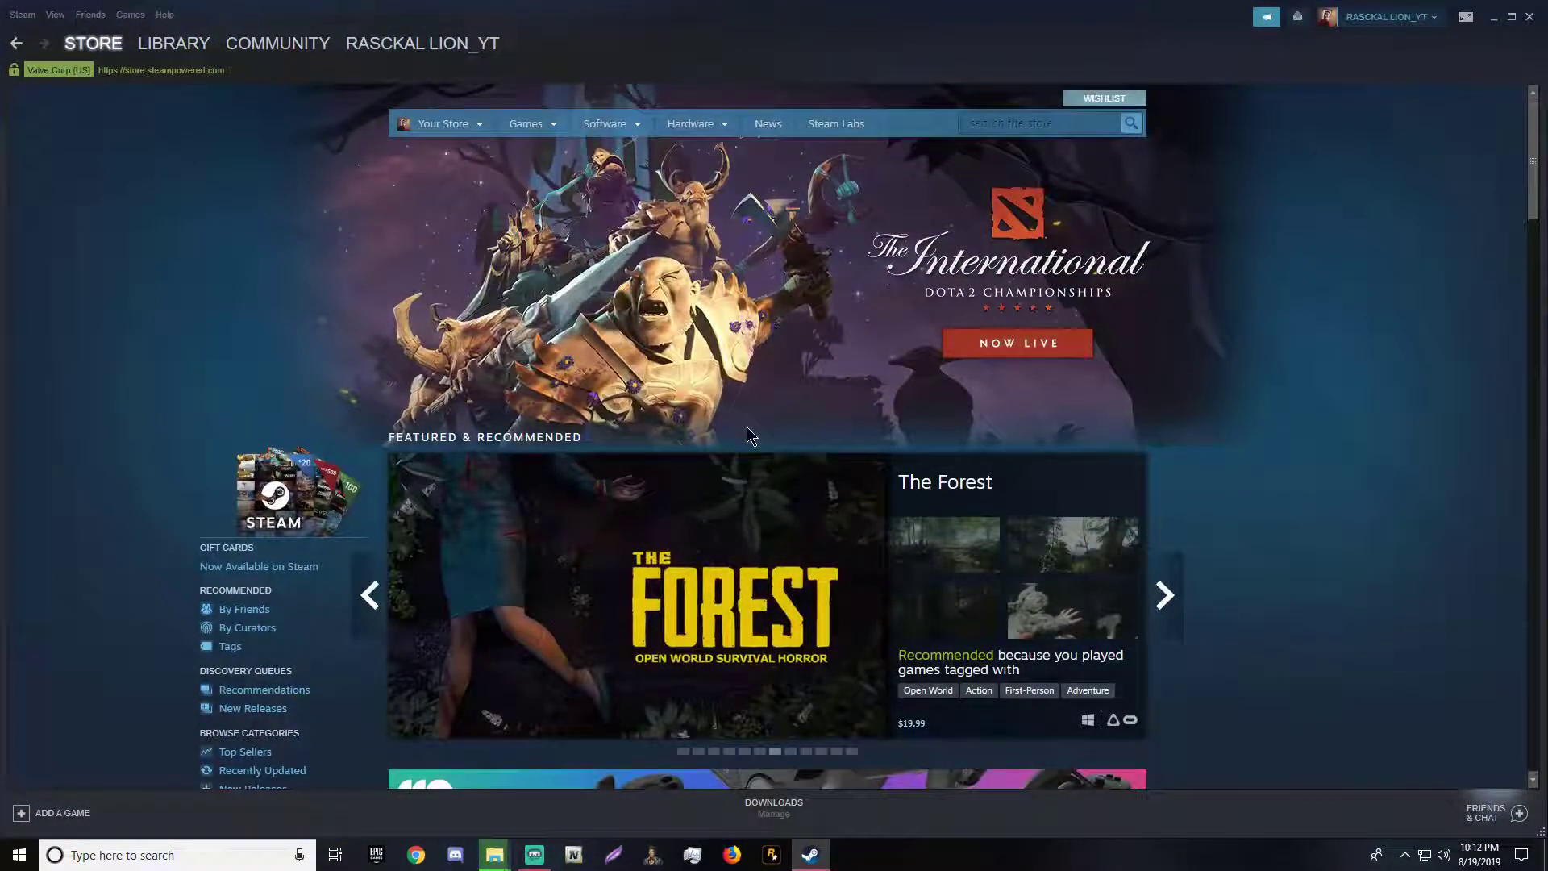
pyautogui.moveTo(782, 488)
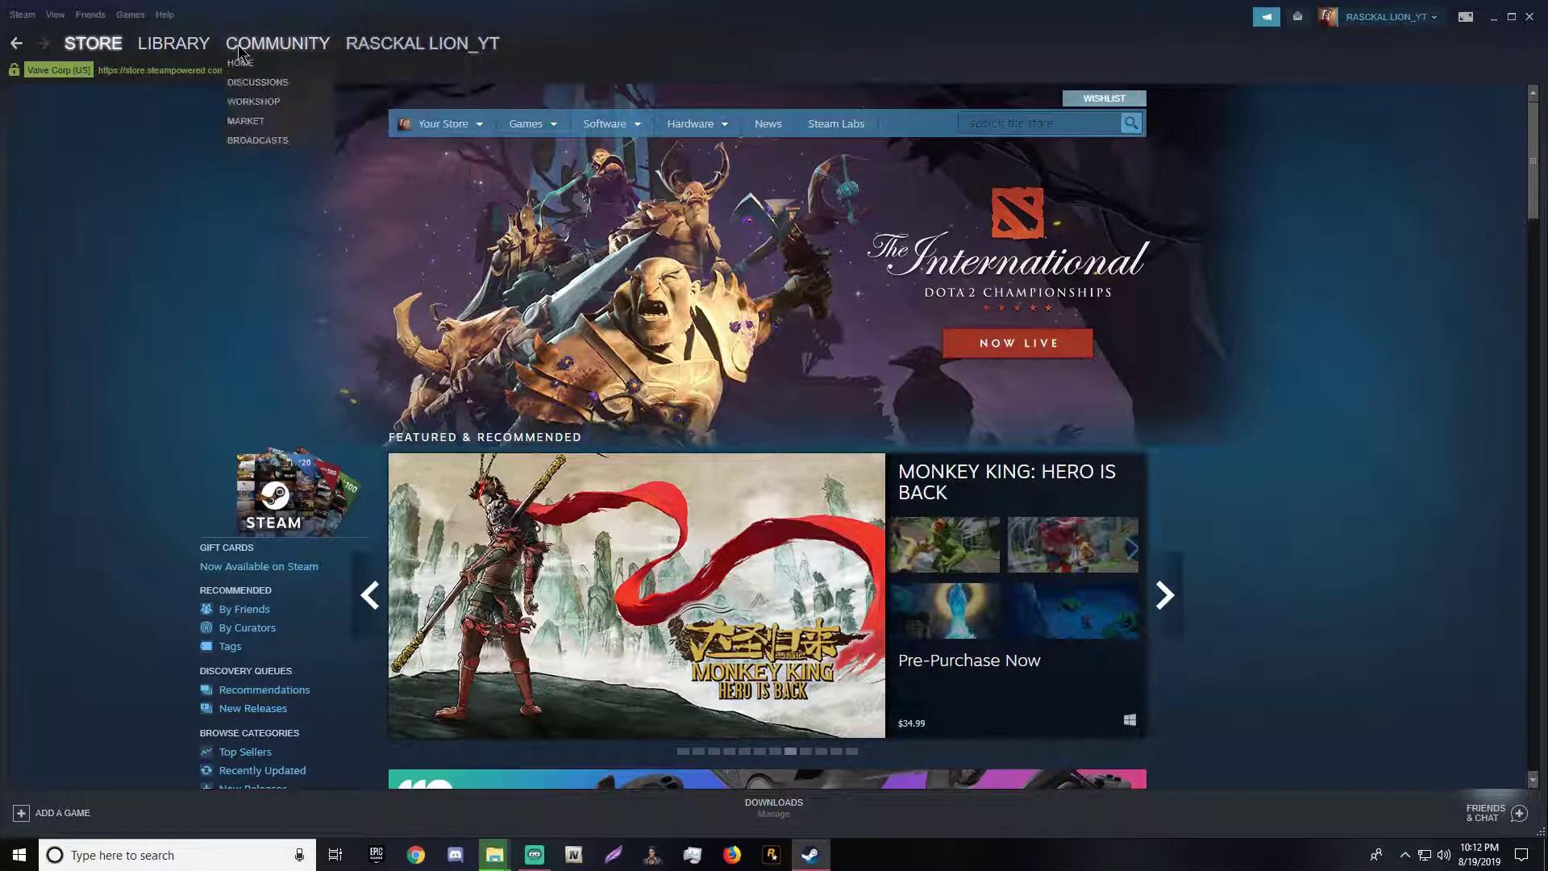
pyautogui.moveTo(652, 715)
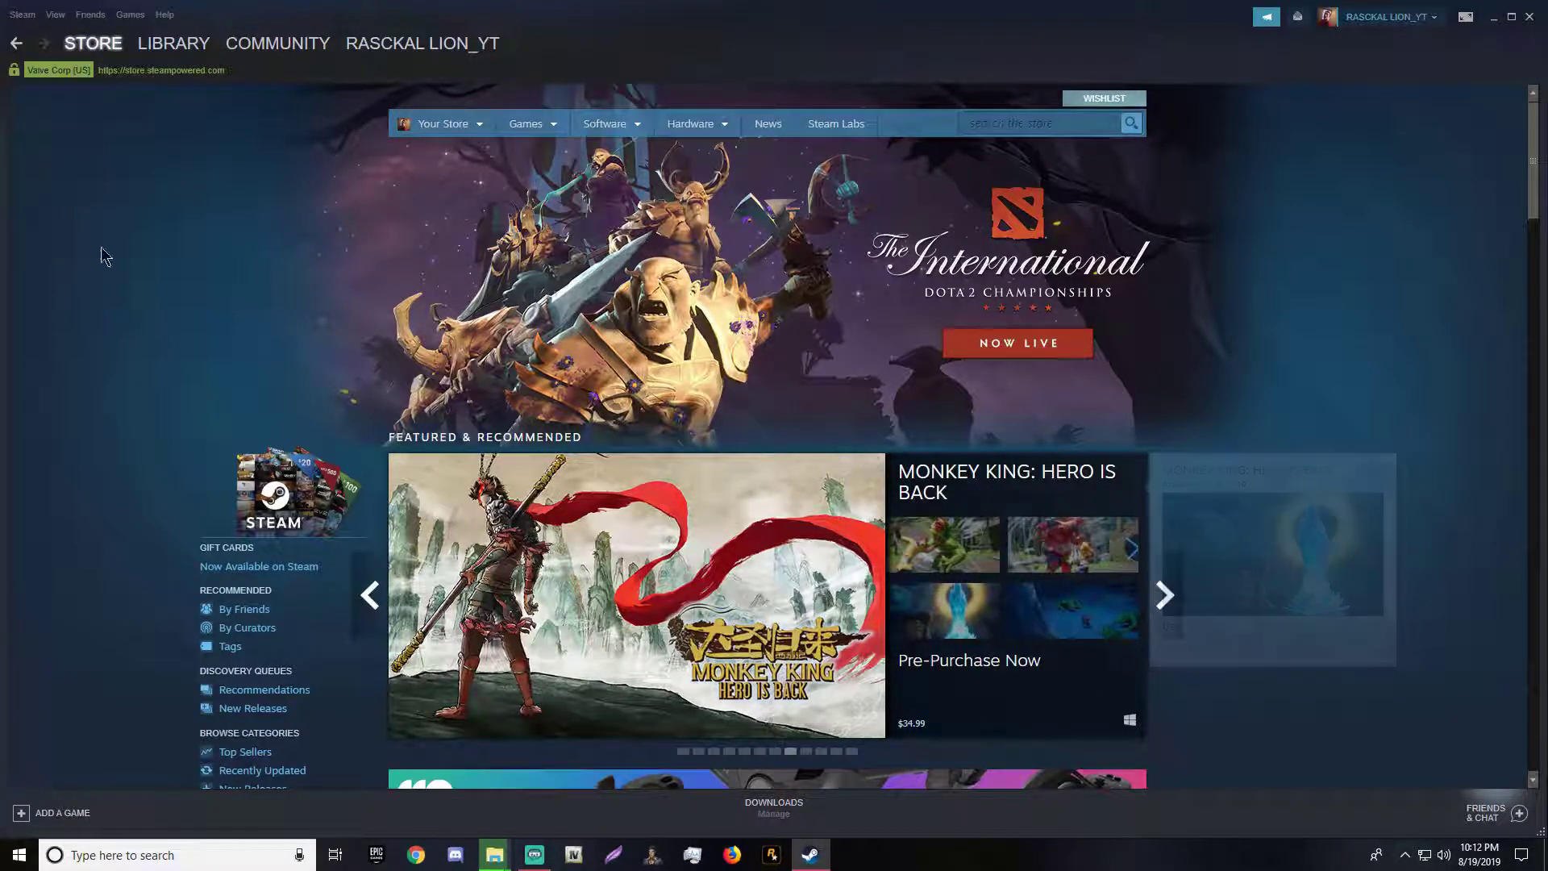
pyautogui.click(127, 15)
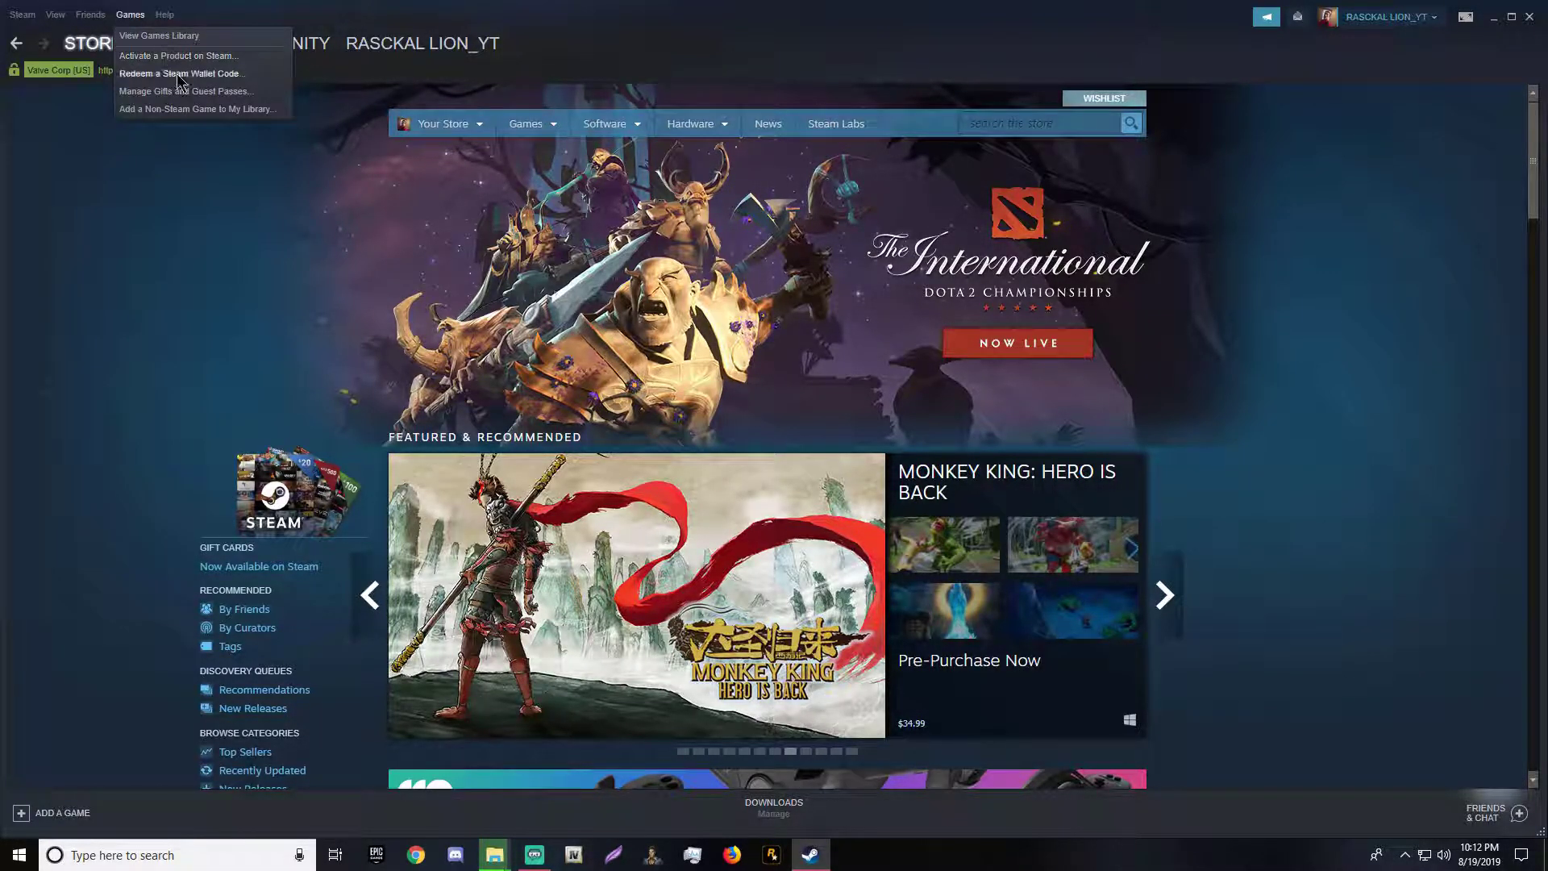
pyautogui.click(153, 34)
pyautogui.rightClick(84, 125)
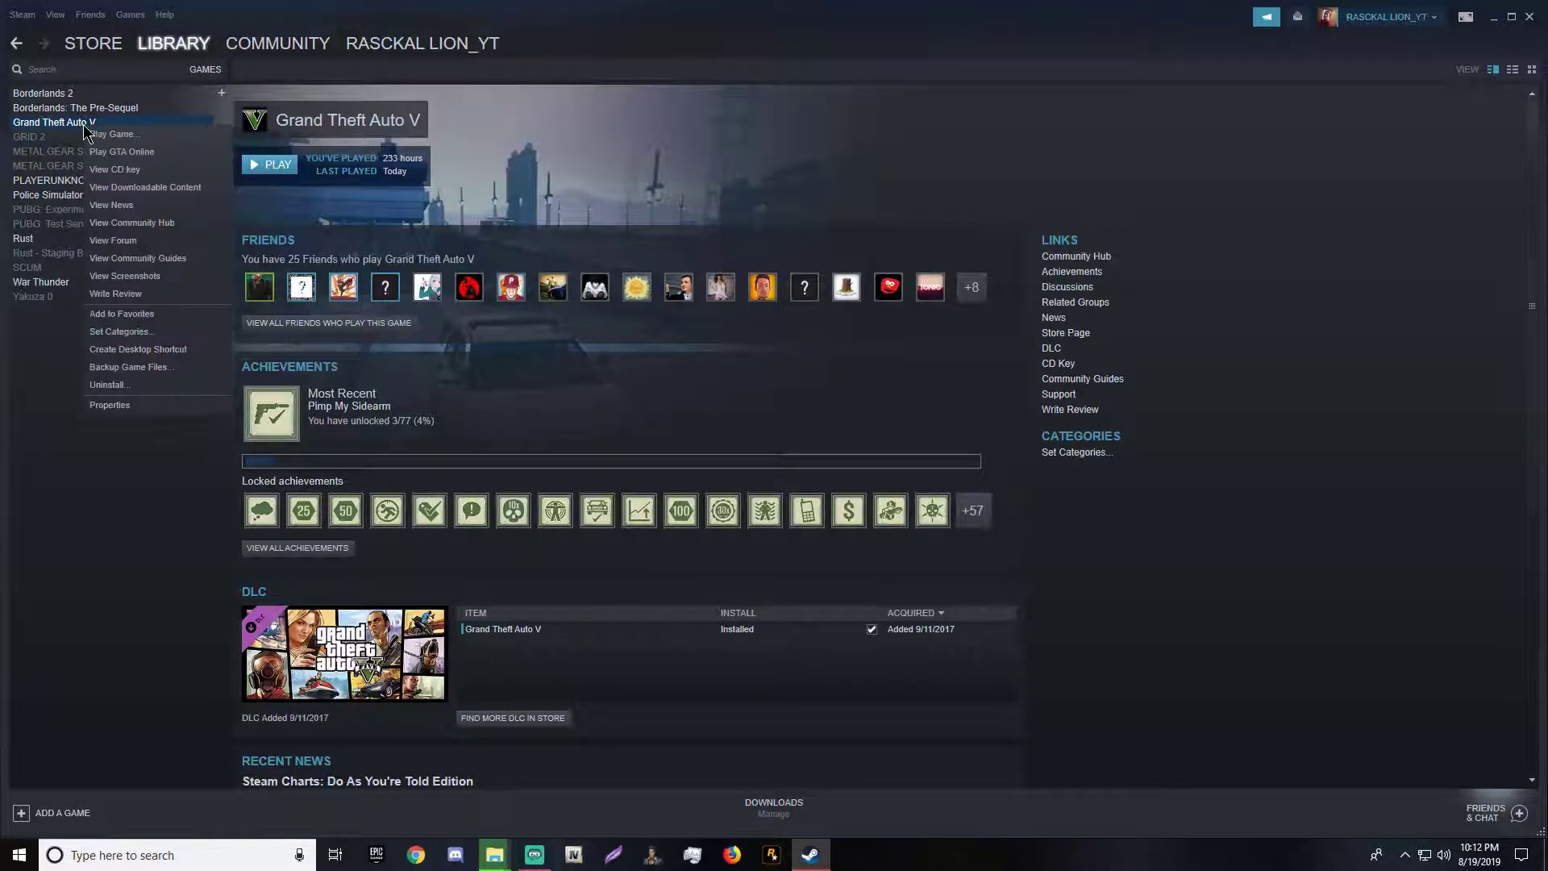
pyautogui.click(141, 408)
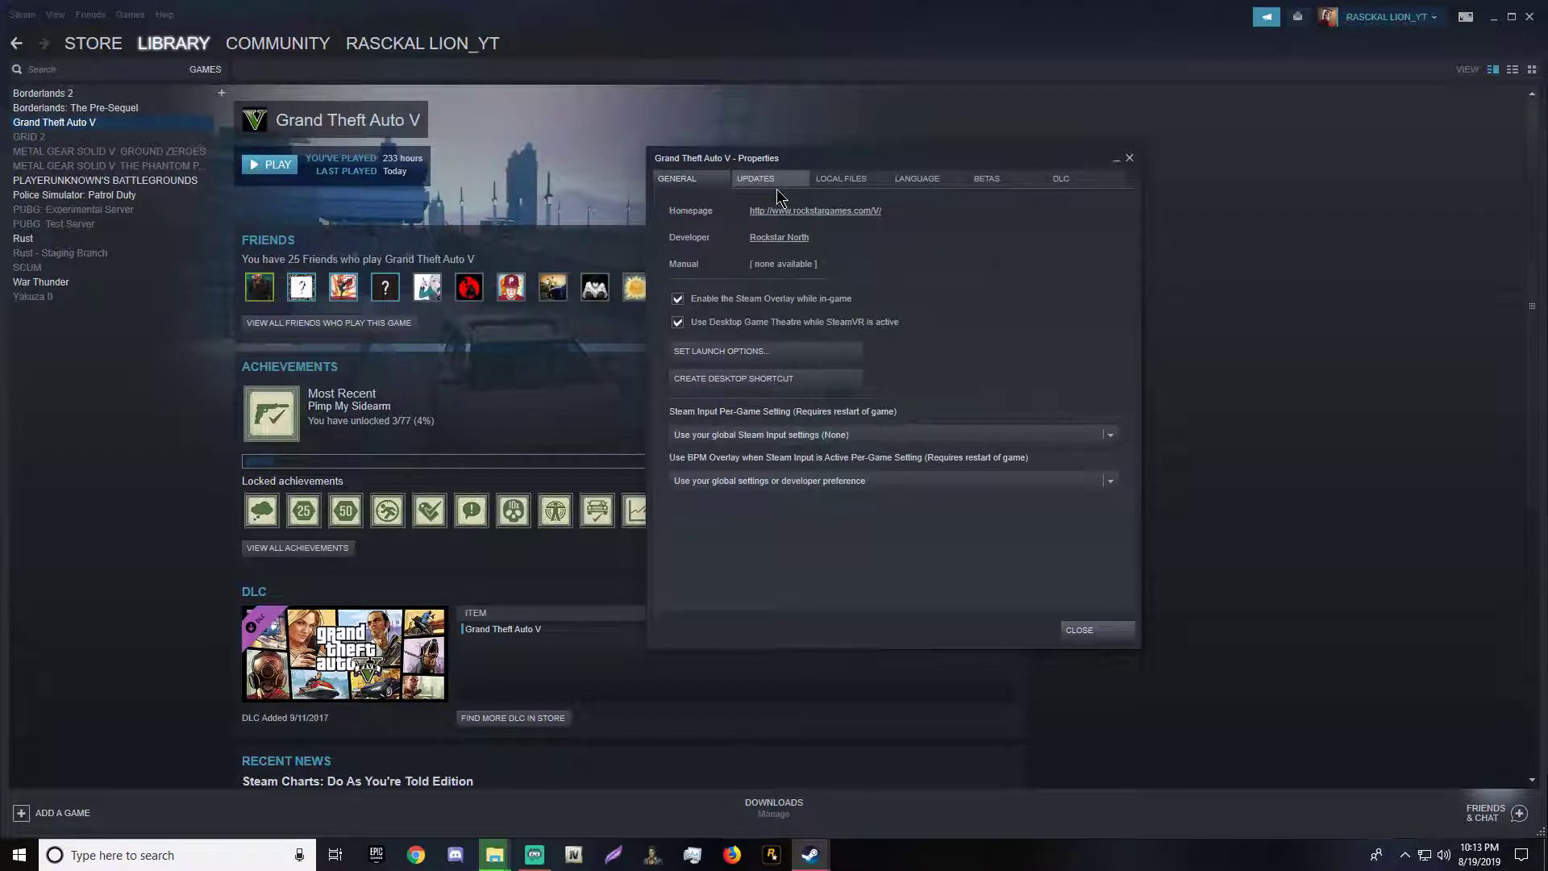
pyautogui.click(839, 192)
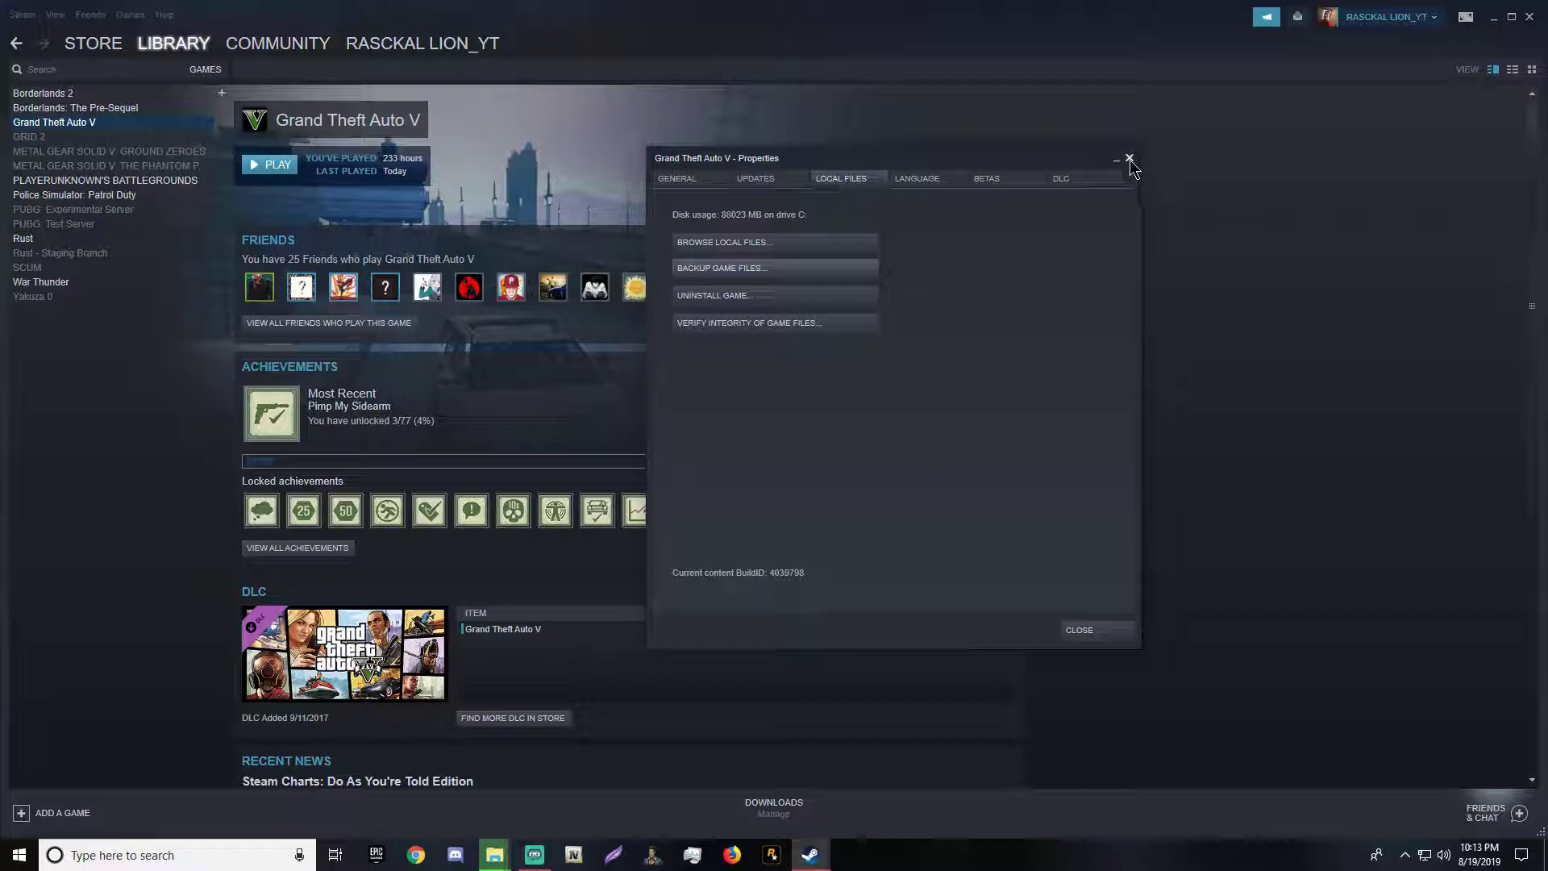
pyautogui.click(1130, 158)
pyautogui.click(1530, 16)
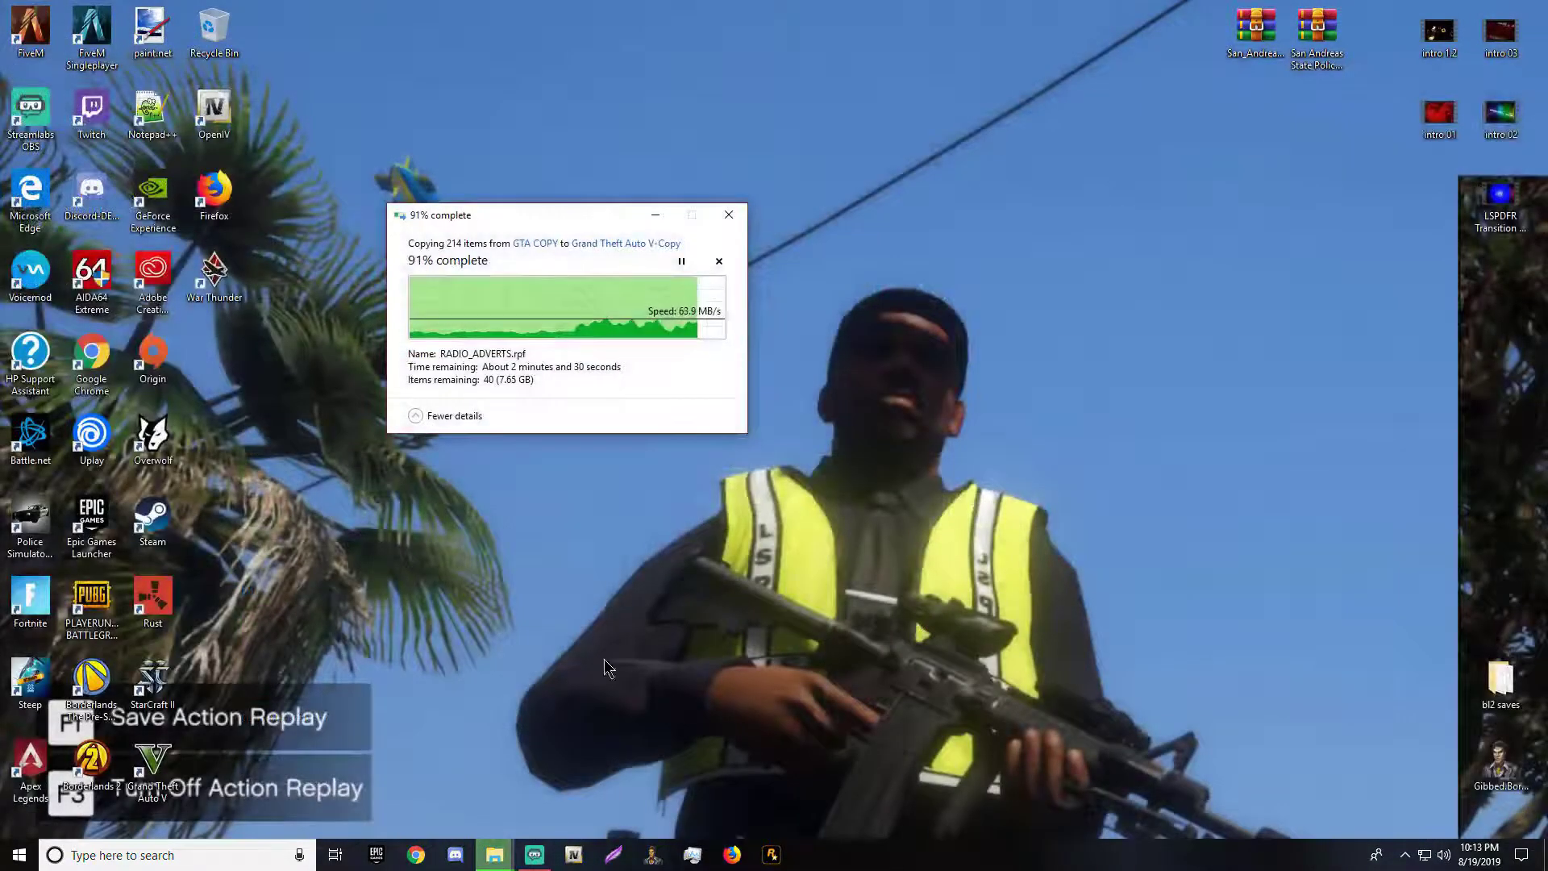
# Examine the contents of the Grand Theft Auto V and Grand Theft Auto V-Copy folders in steamapps\common
pyautogui.rightClick(493, 856)
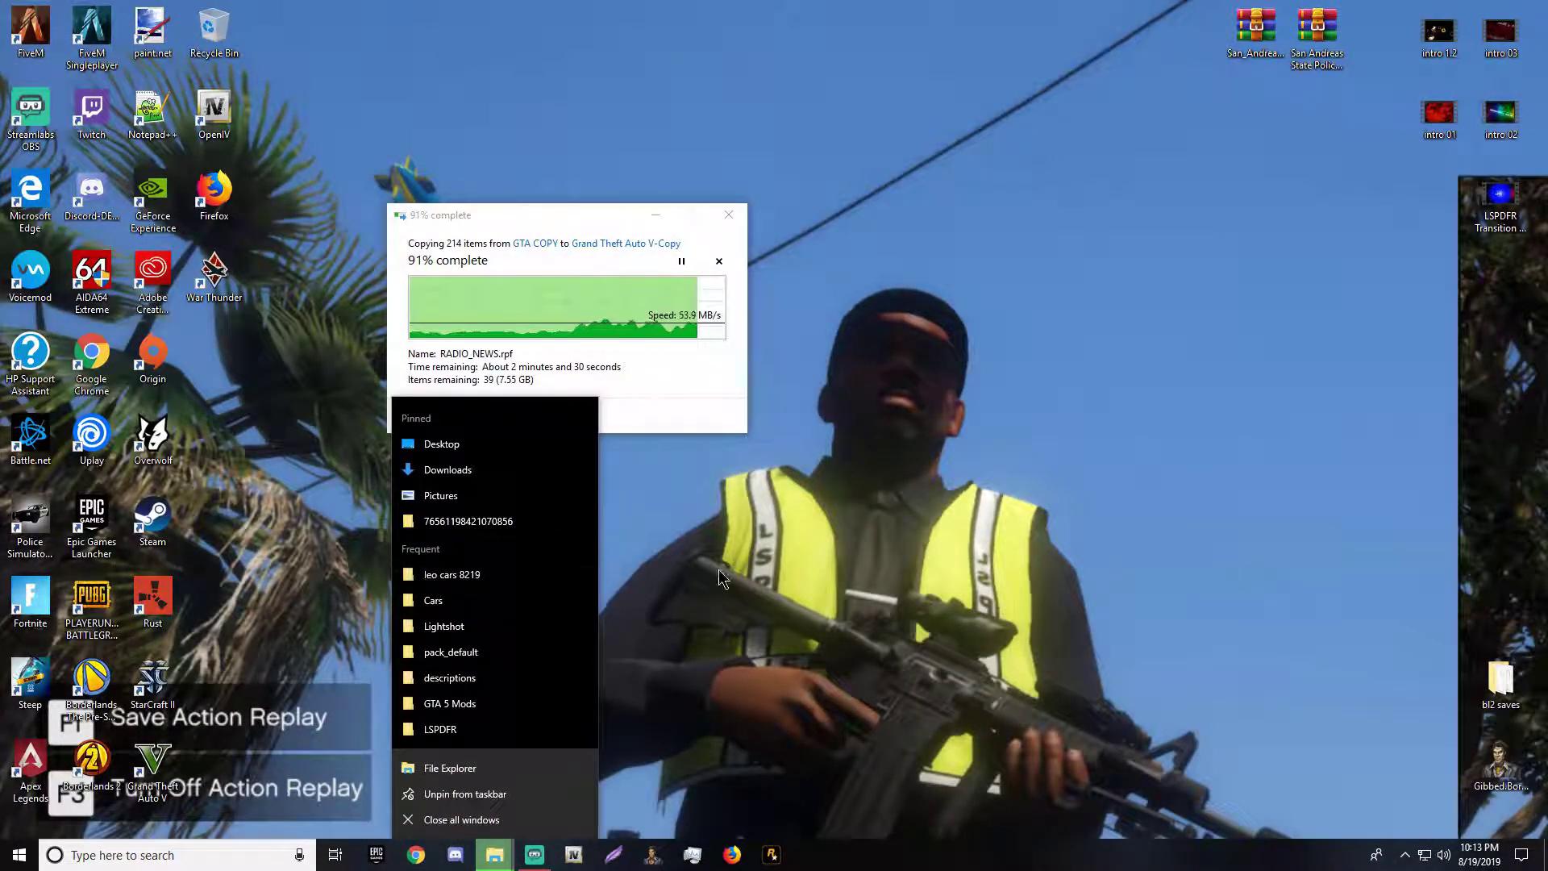
pyautogui.click(867, 554)
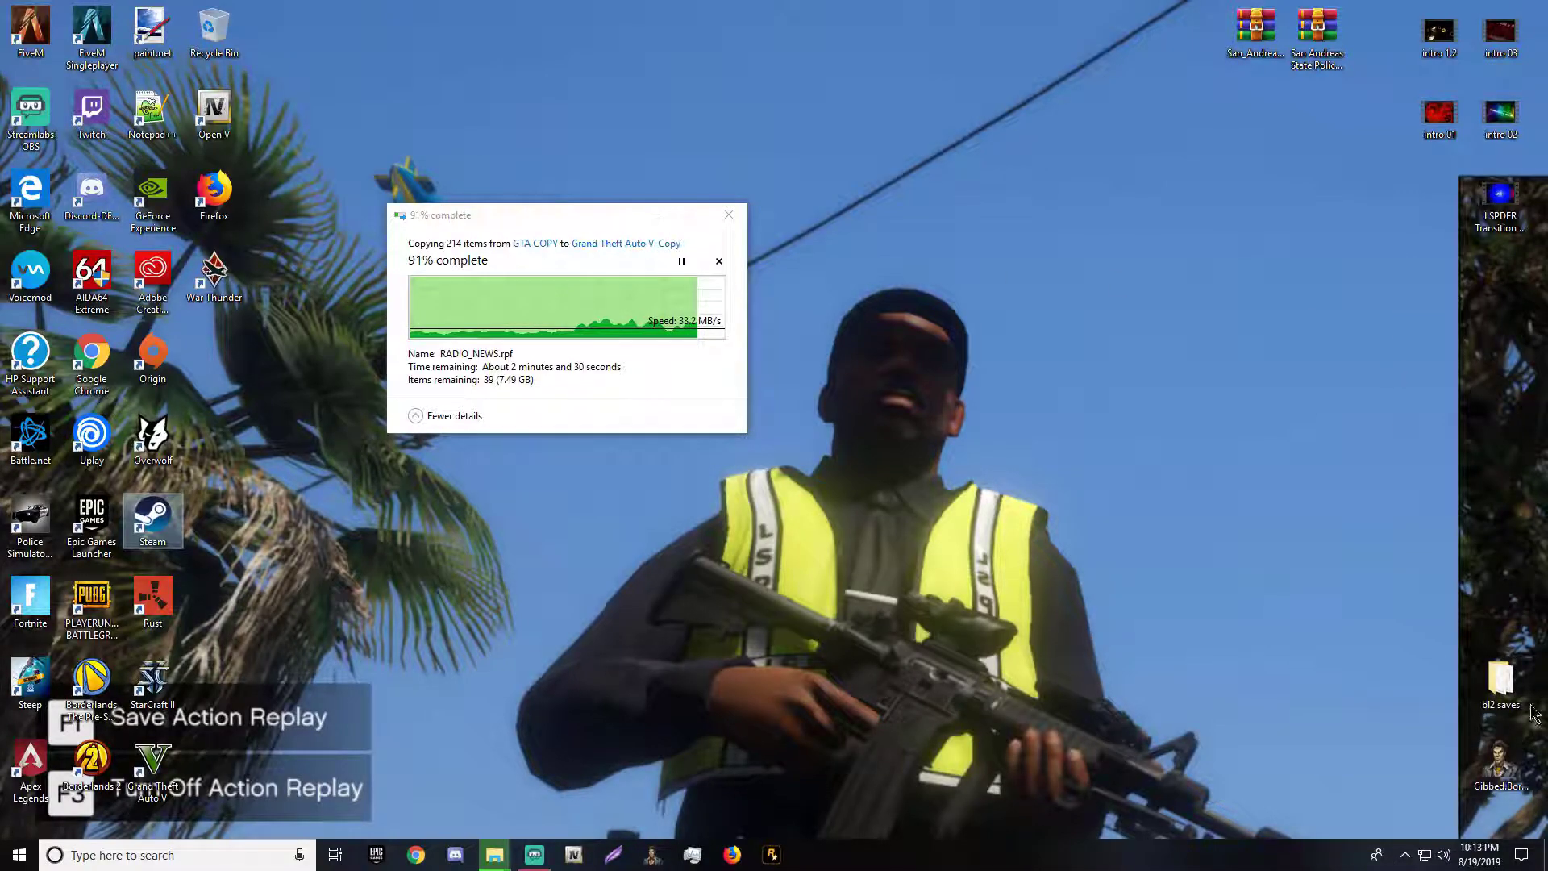
pyautogui.click(610, 244)
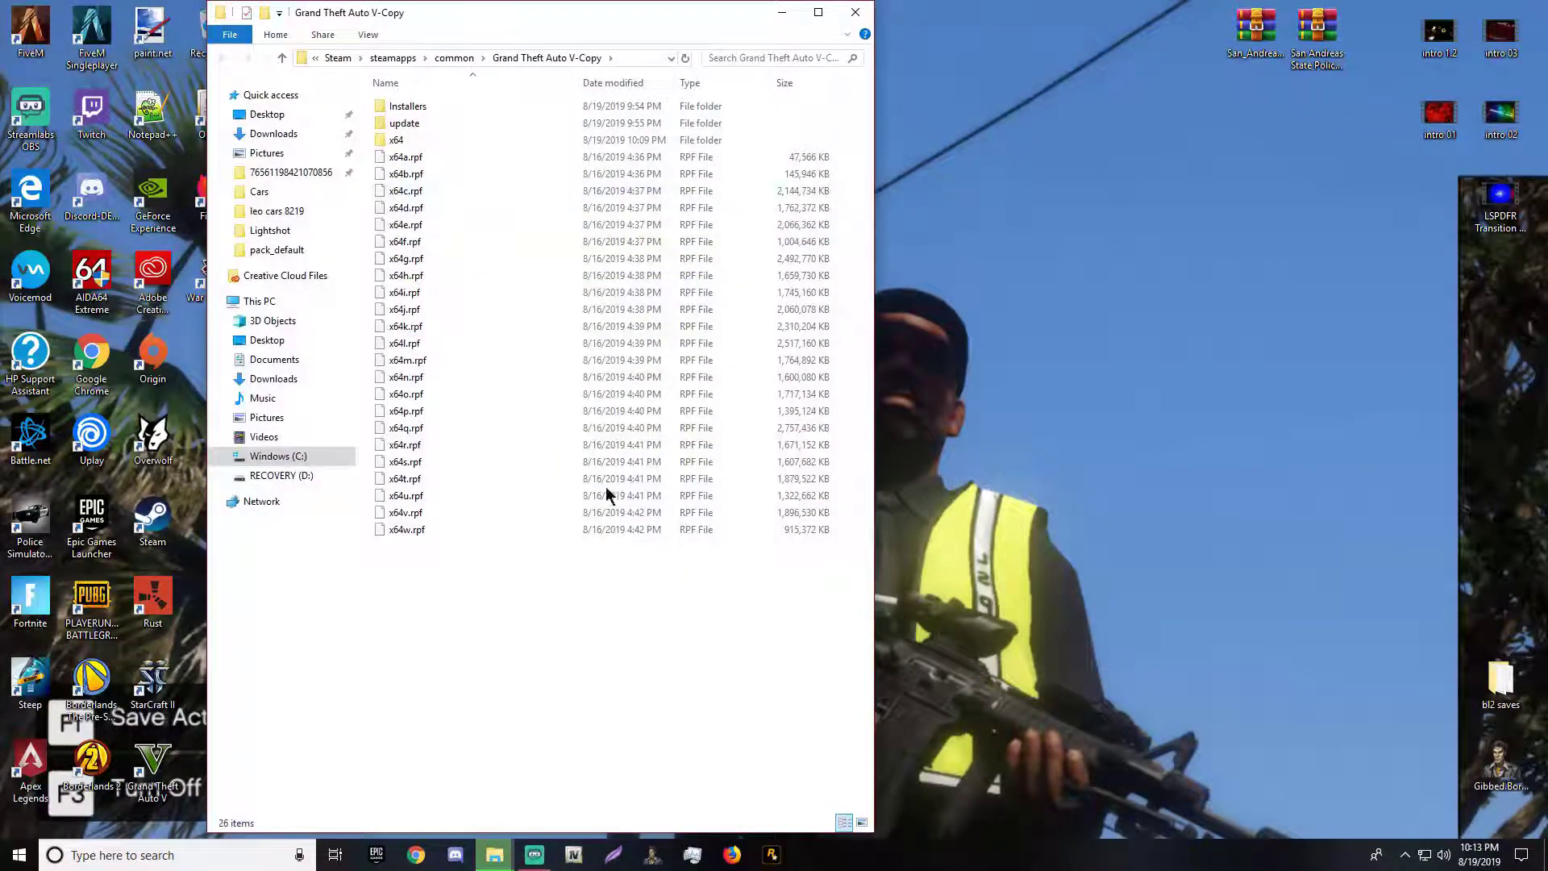
pyautogui.click(456, 58)
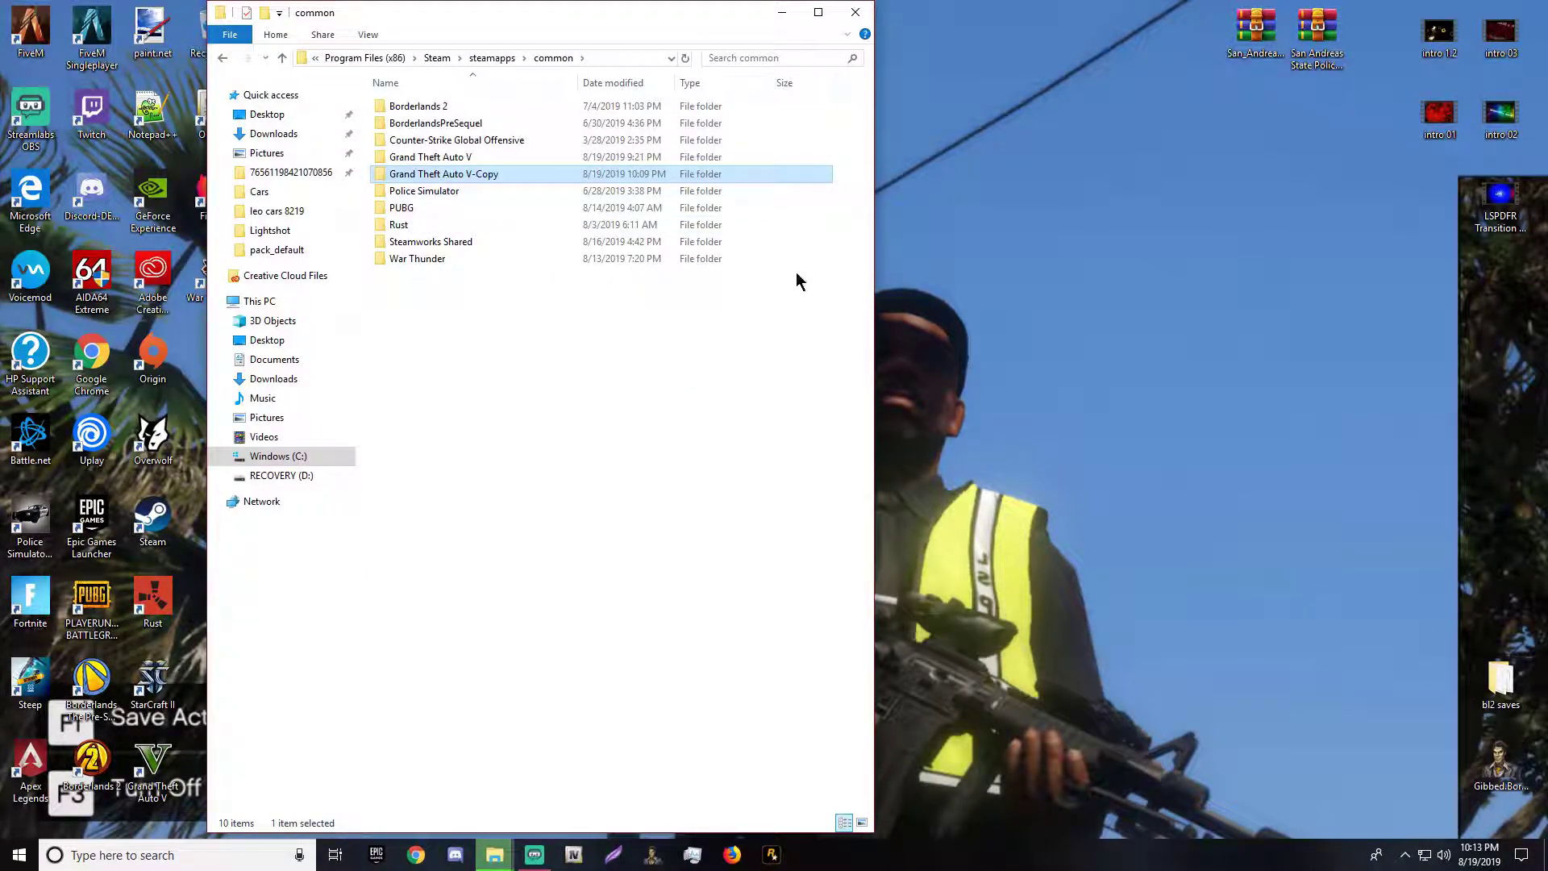
pyautogui.doubleClick(511, 156)
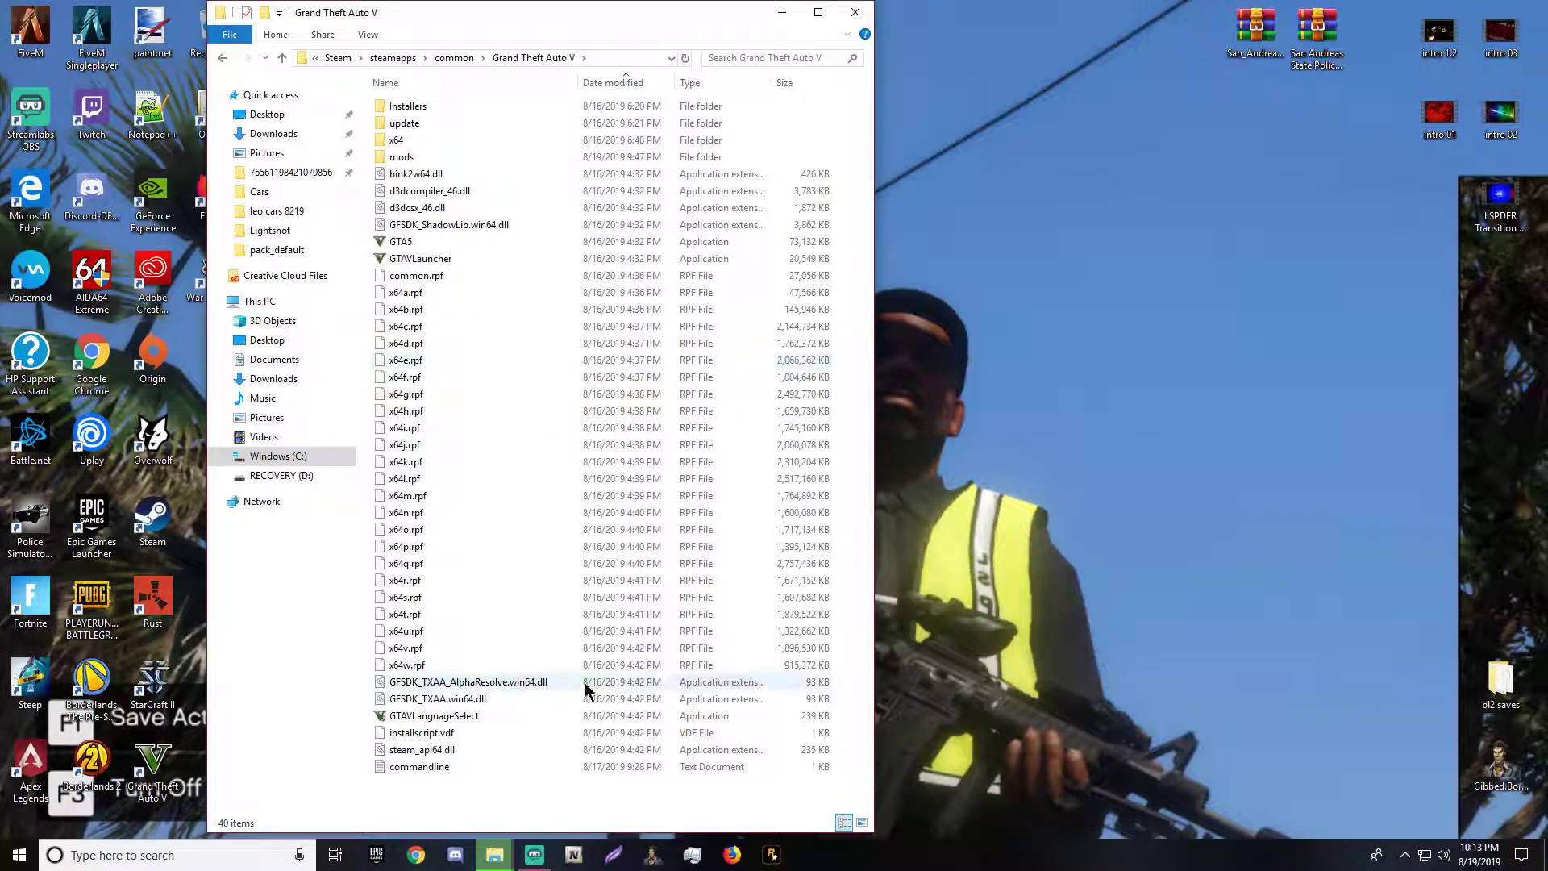
pyautogui.click(458, 58)
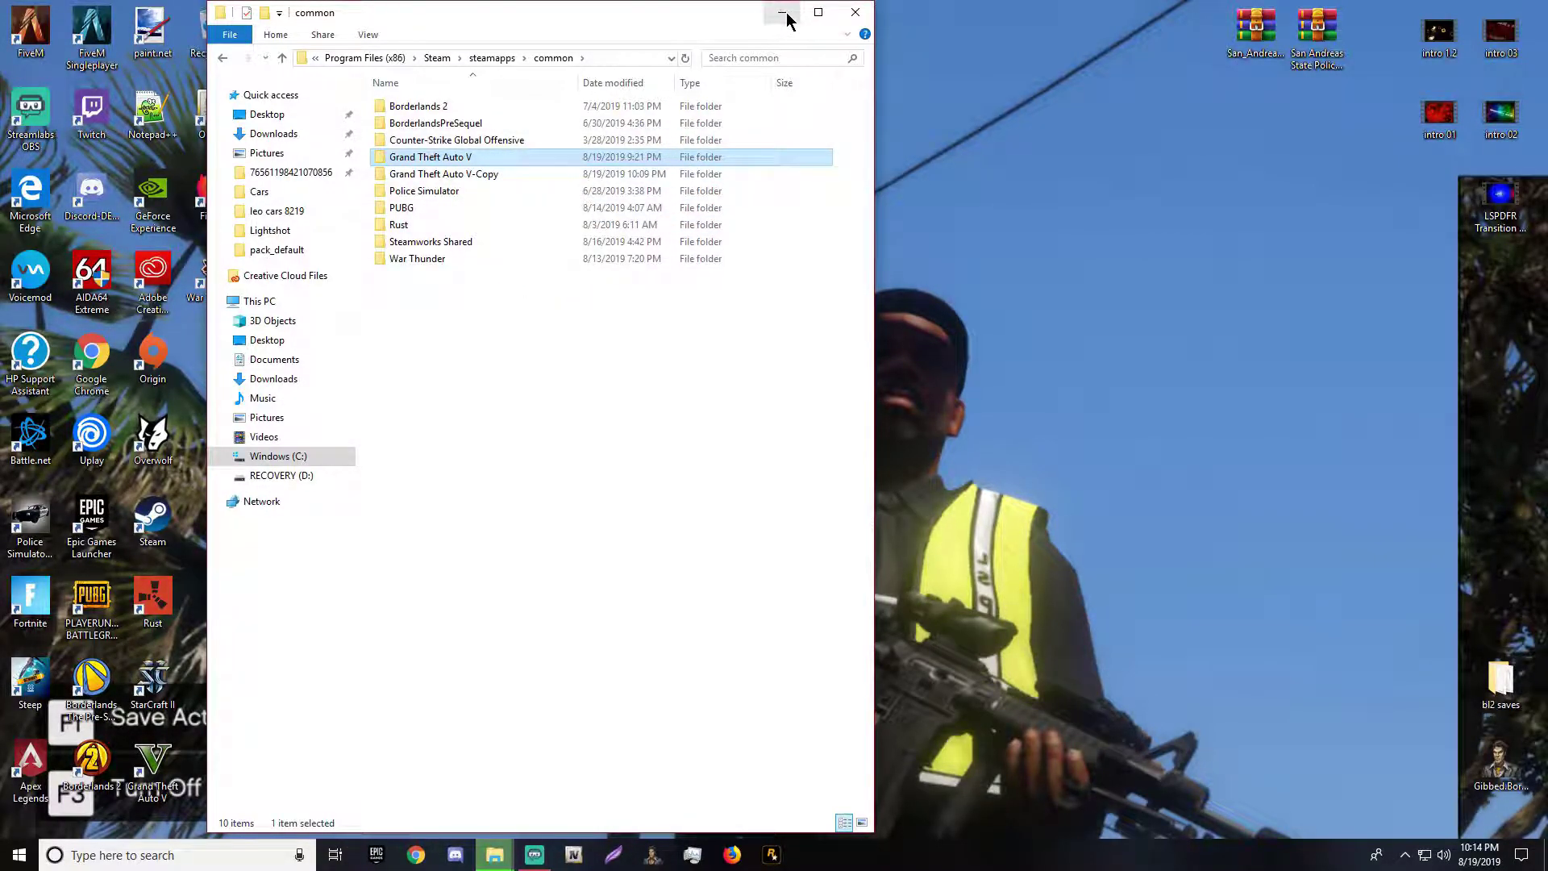
pyautogui.doubleClick(575, 173)
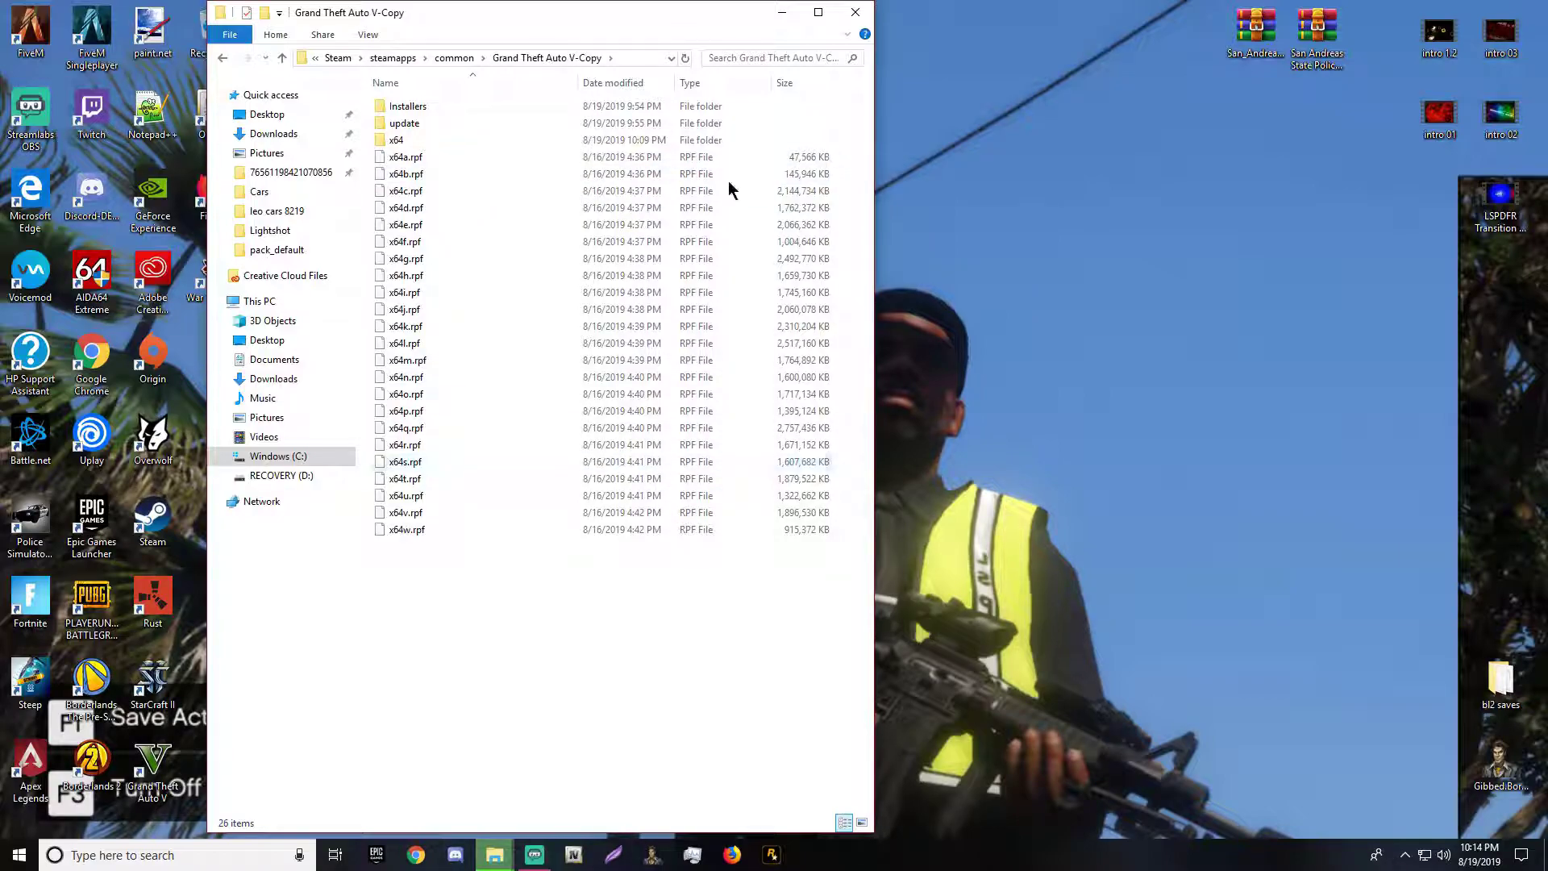
pyautogui.click(467, 58)
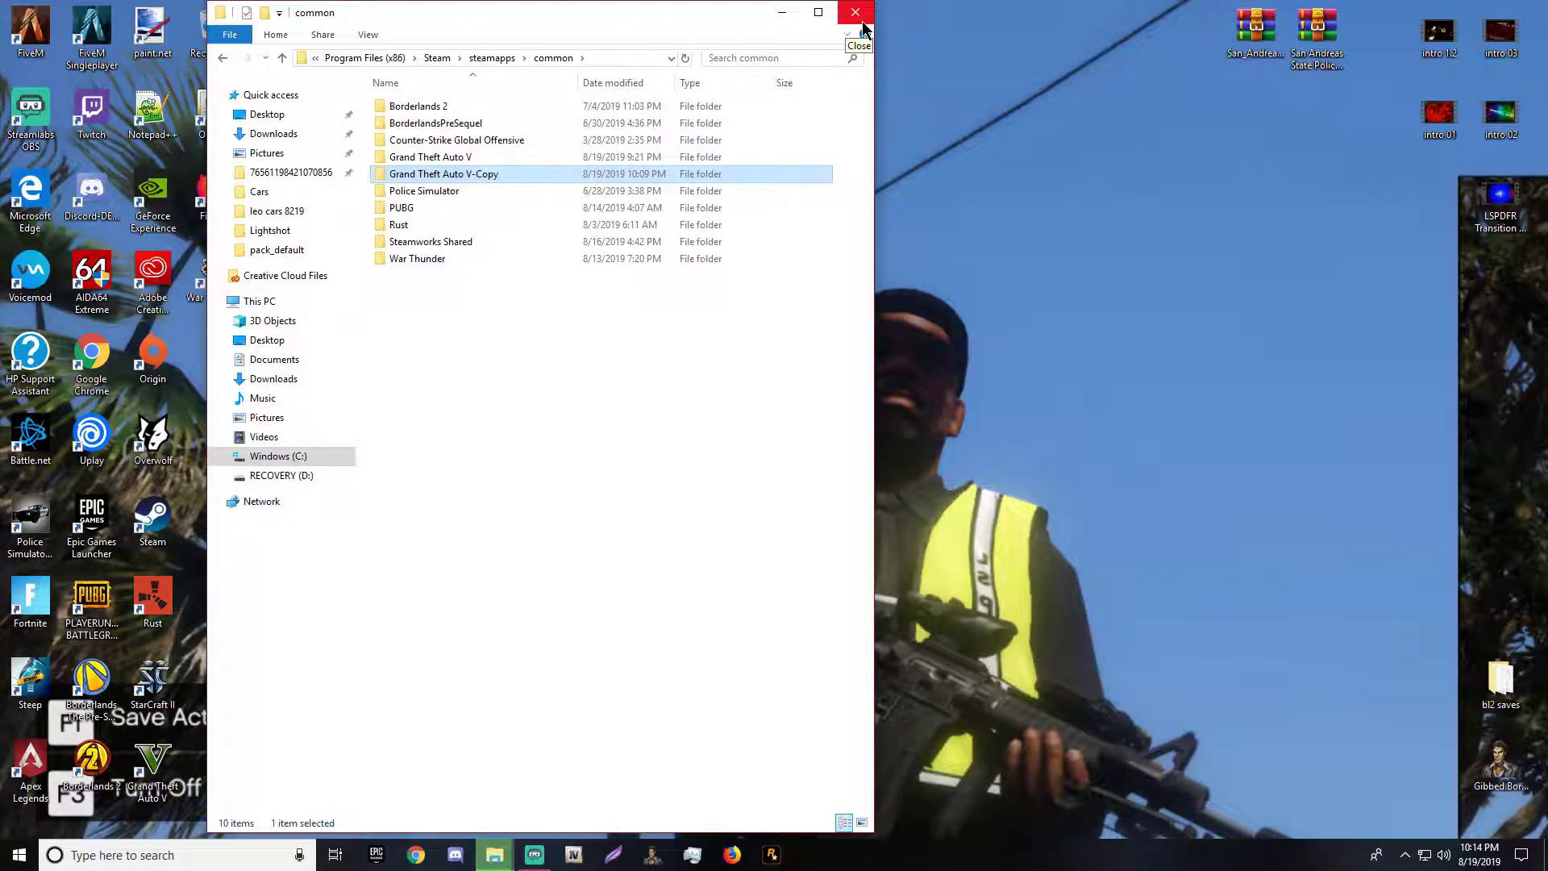
# Pin the original Grand Theft Auto V folder to Quick access
pyautogui.click(574, 157)
pyautogui.rightClick(546, 158)
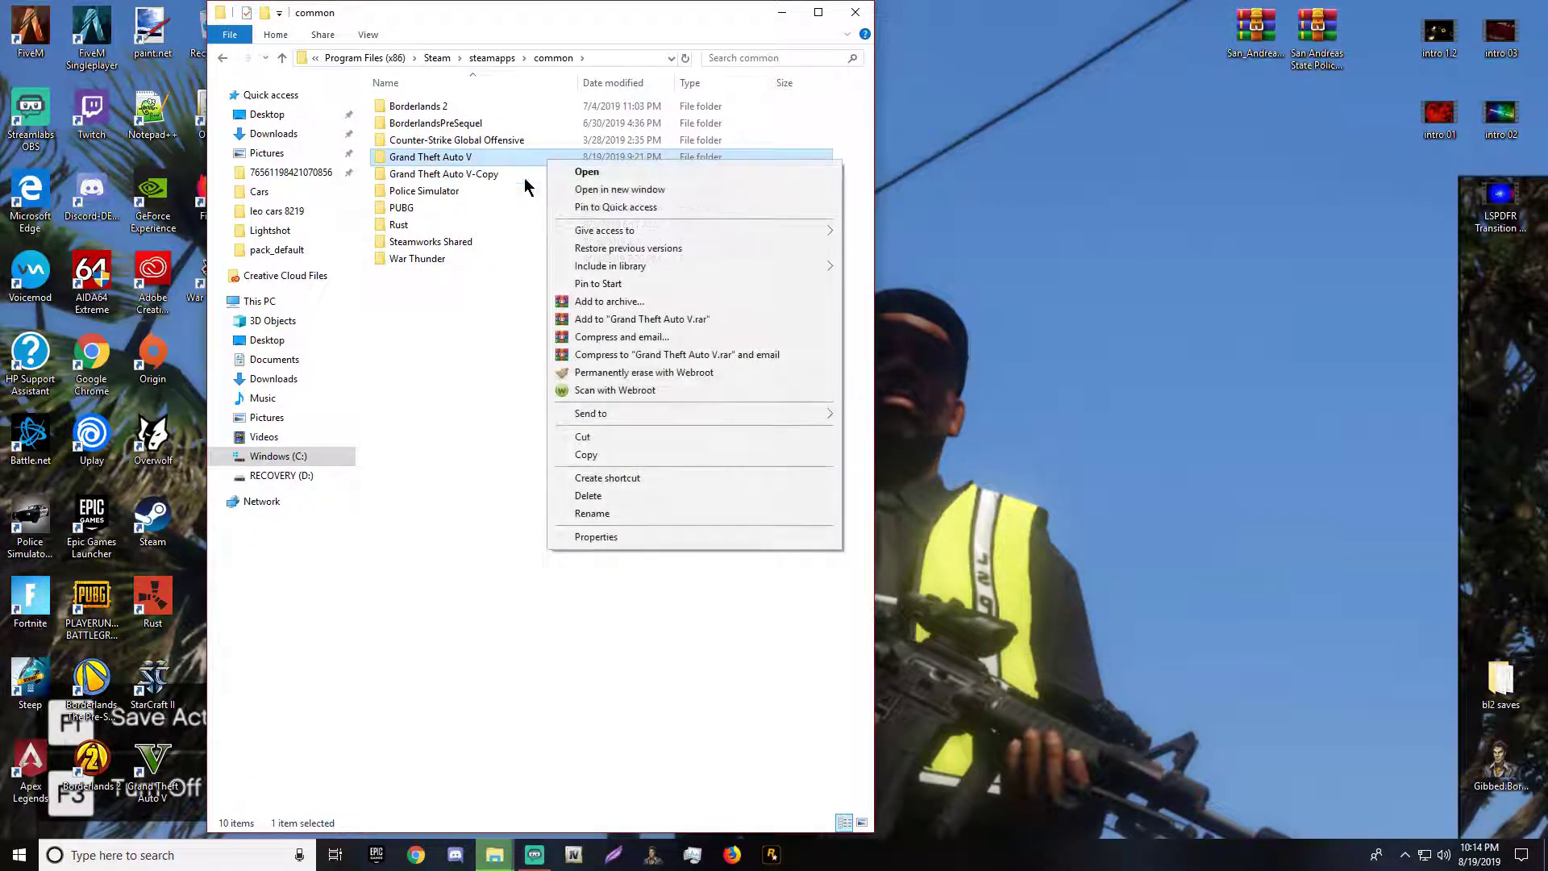
pyautogui.click(621, 208)
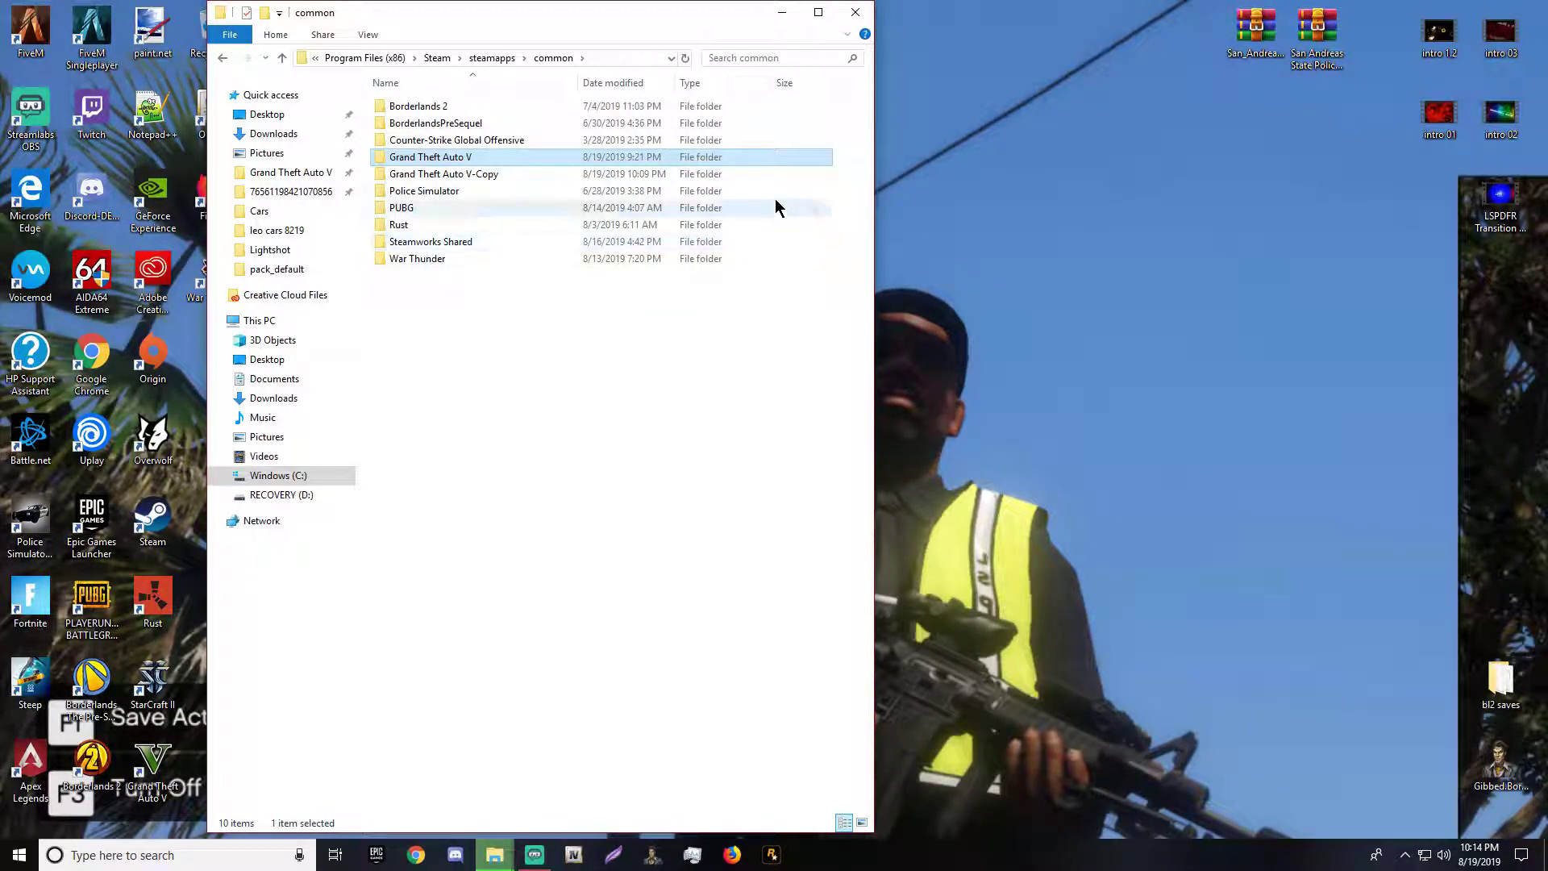
# Select GTA5 and GTAVLauncher inside the Grand Theft Auto V folder, view their file actions, and close the window
pyautogui.doubleClick(494, 160)
pyautogui.click(473, 242)
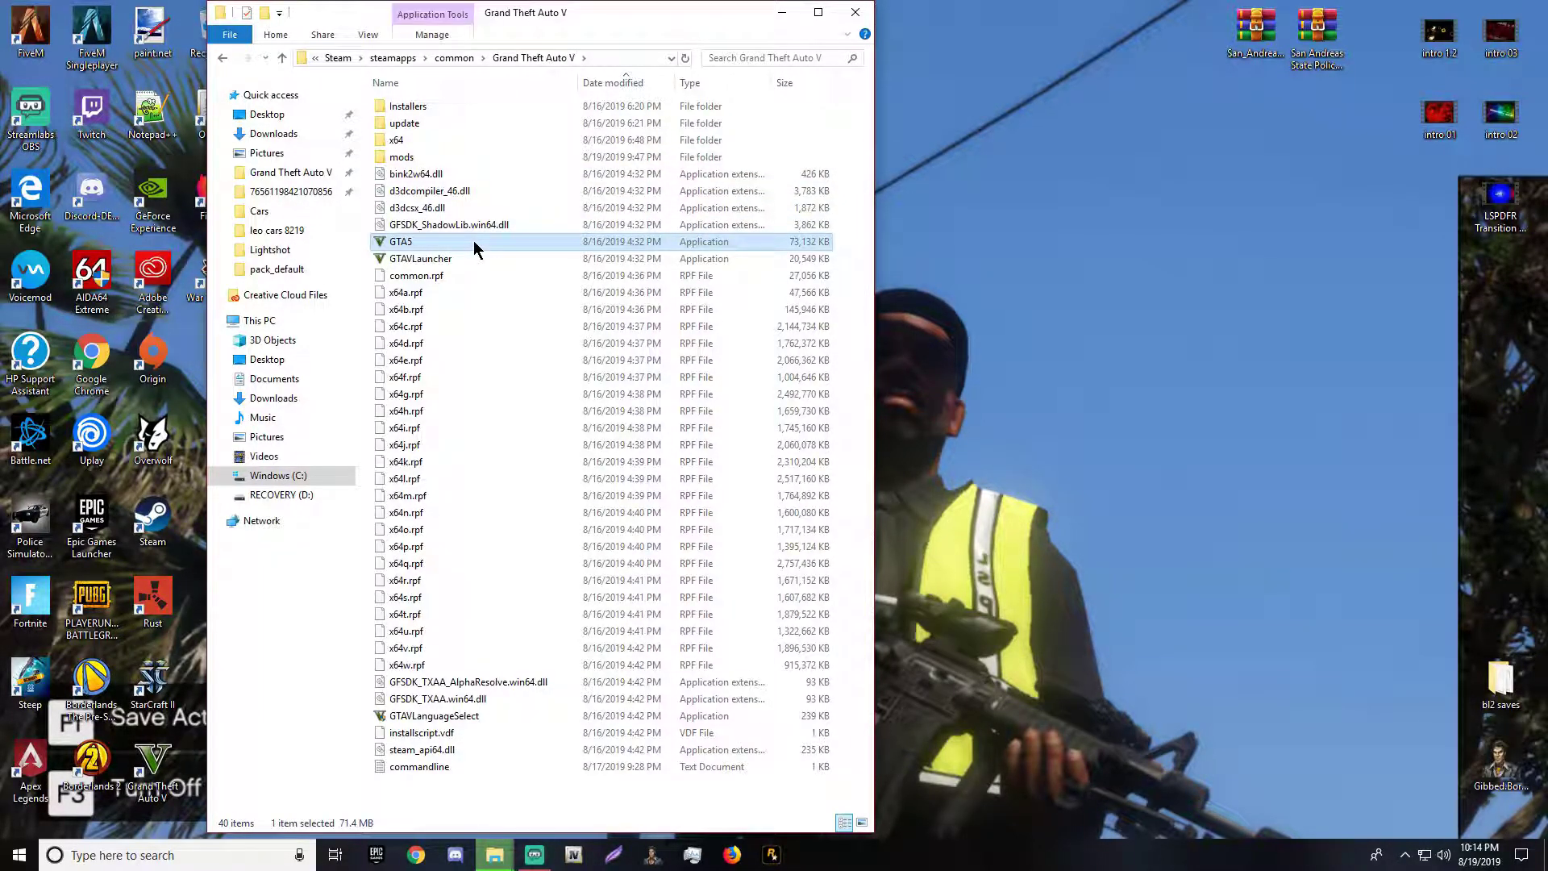
pyautogui.keyDown('ctrl'); pyautogui.click(472, 259); pyautogui.keyUp('ctrl')
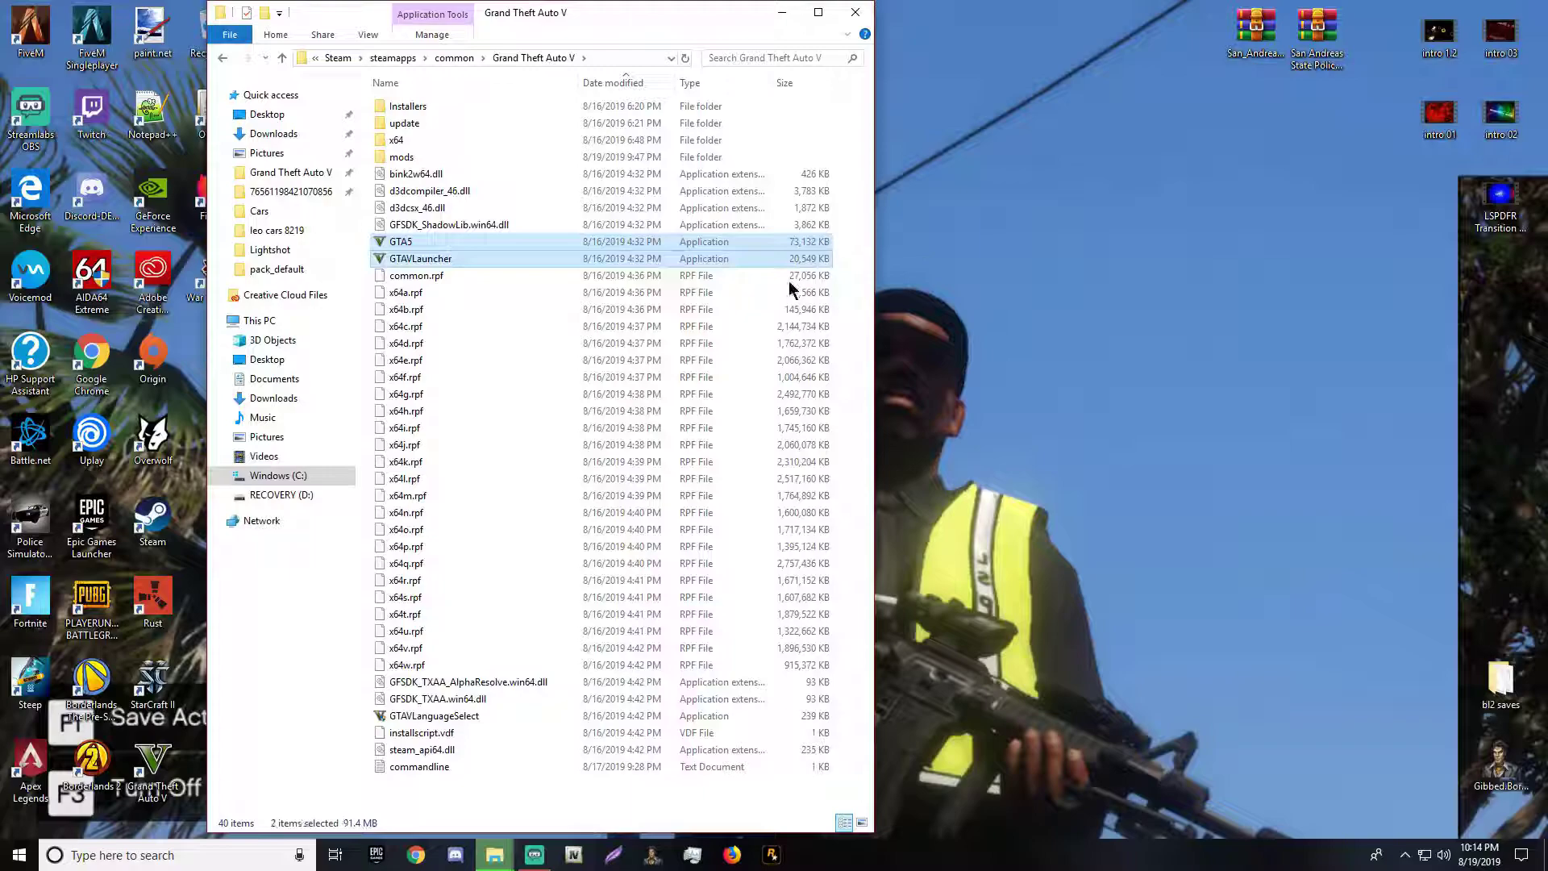
pyautogui.rightClick(600, 259)
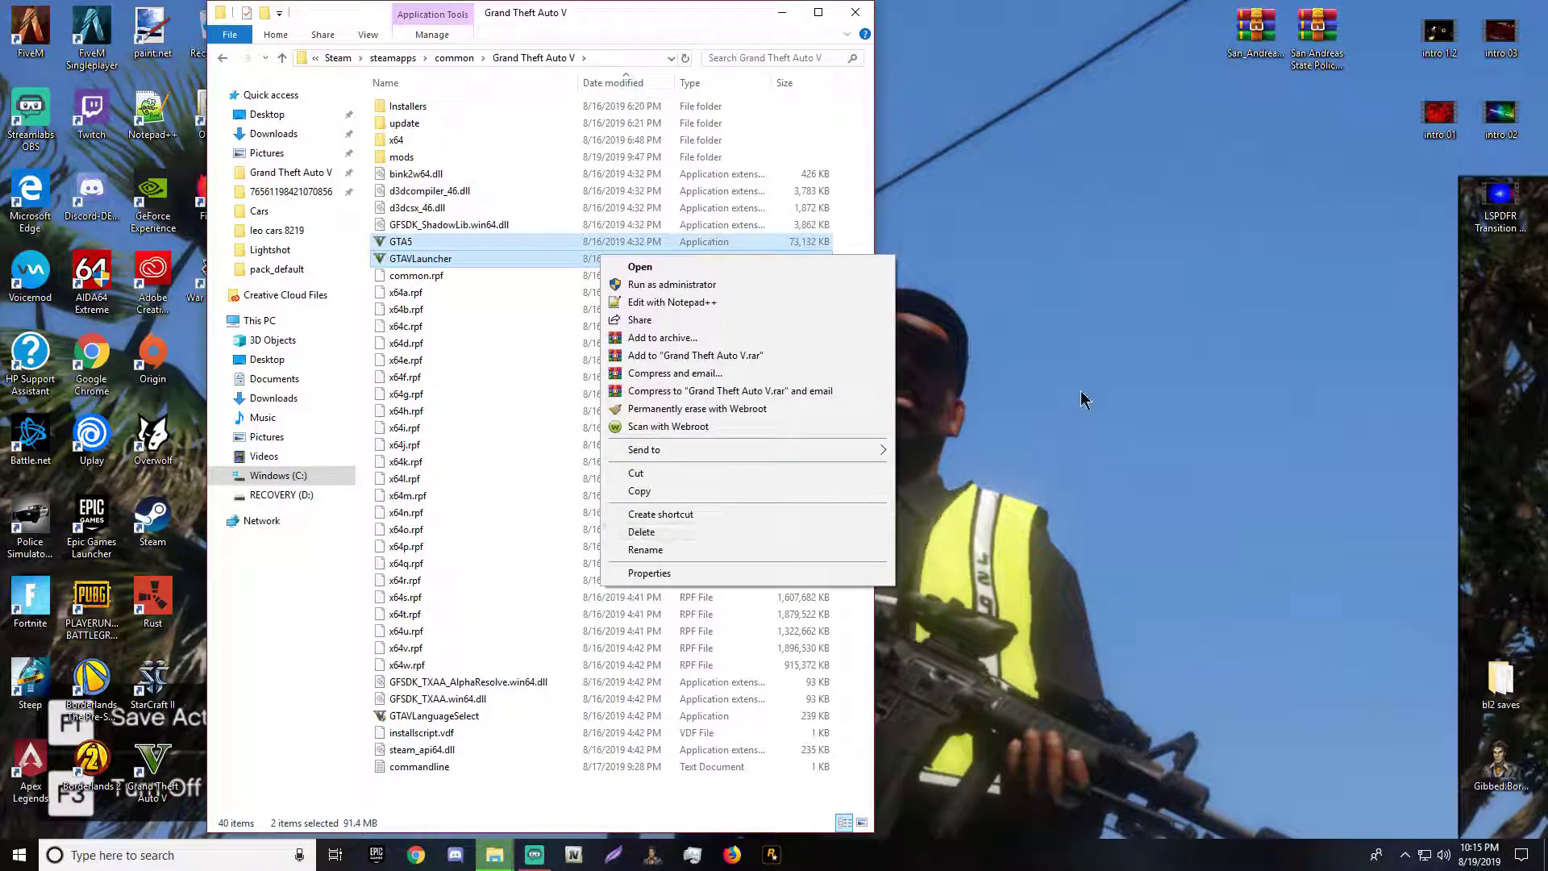
pyautogui.click(1115, 322)
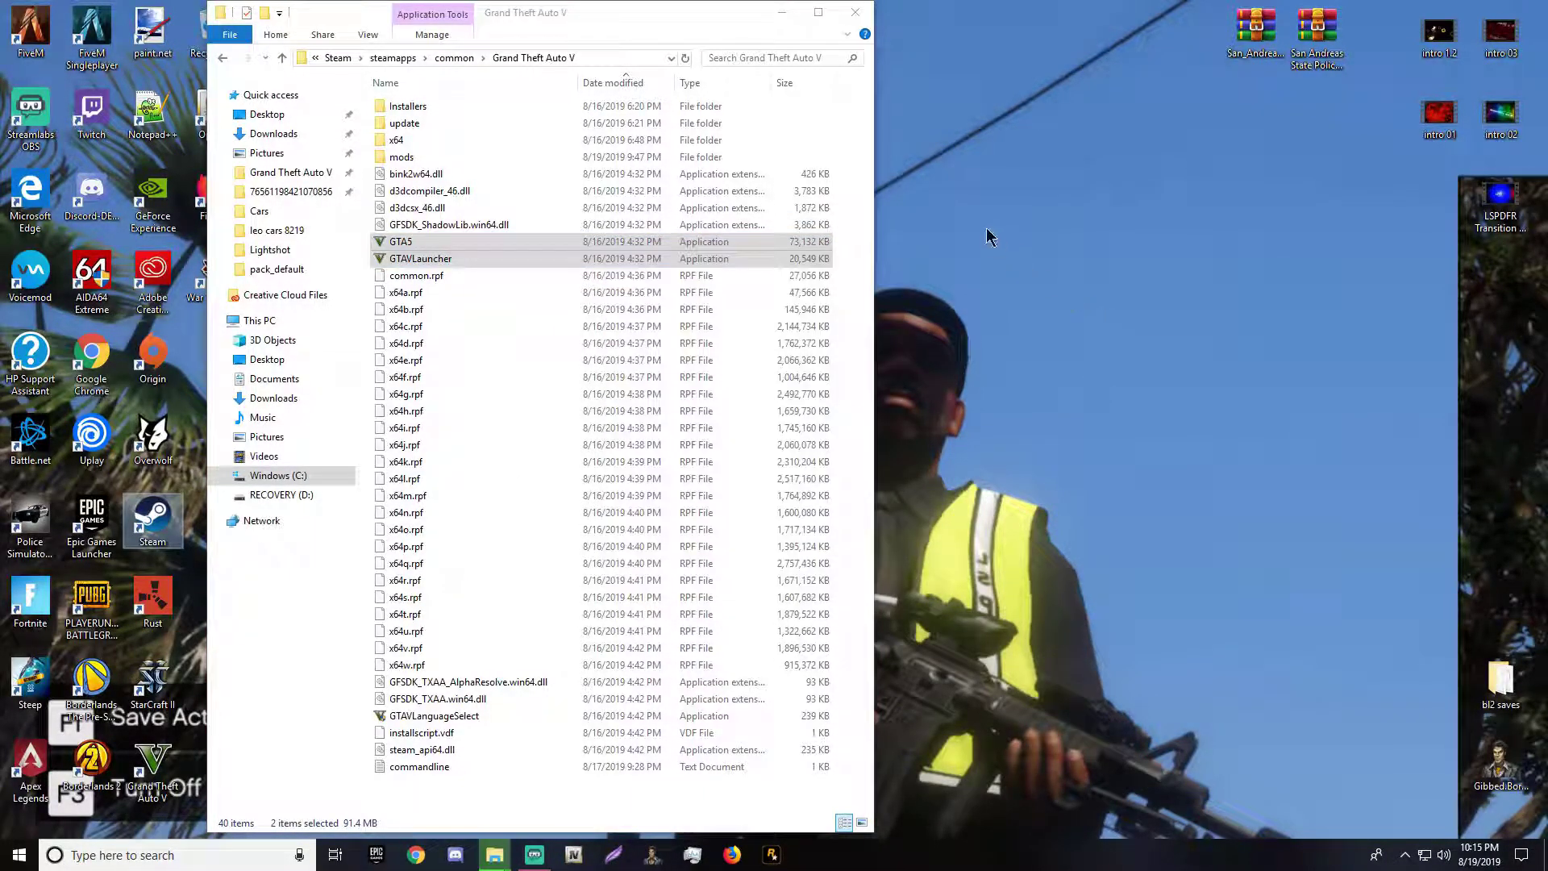
pyautogui.click(855, 12)
# Switch to Steam and open the Local Files options in the properties of Grand Theft Auto V
pyautogui.doubleClick(152, 520)
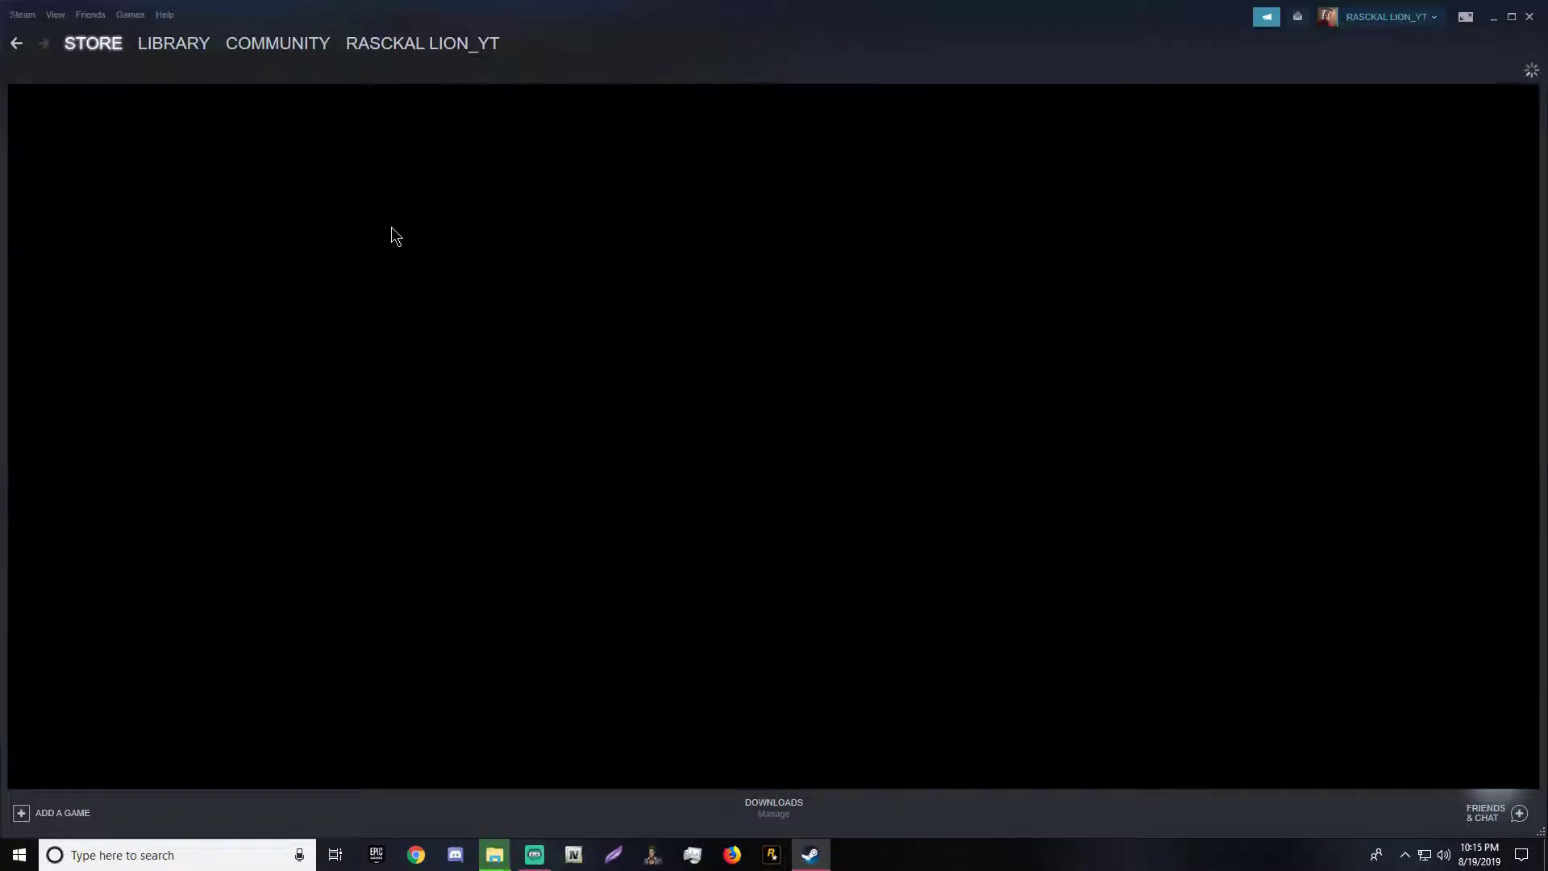
pyautogui.moveTo(159, 47)
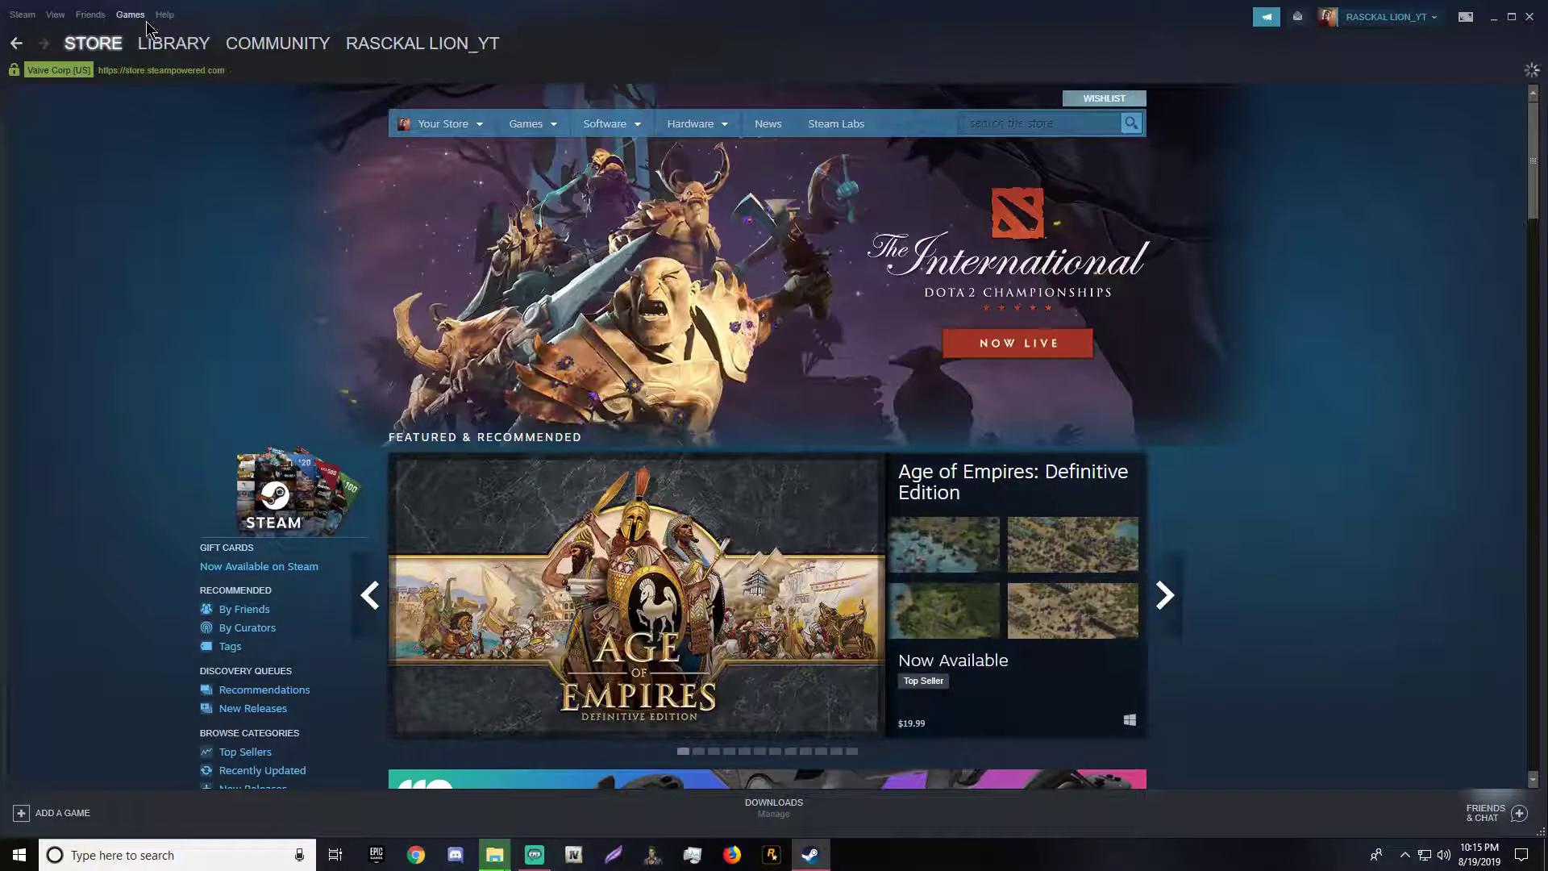
pyautogui.click(133, 15)
pyautogui.click(158, 35)
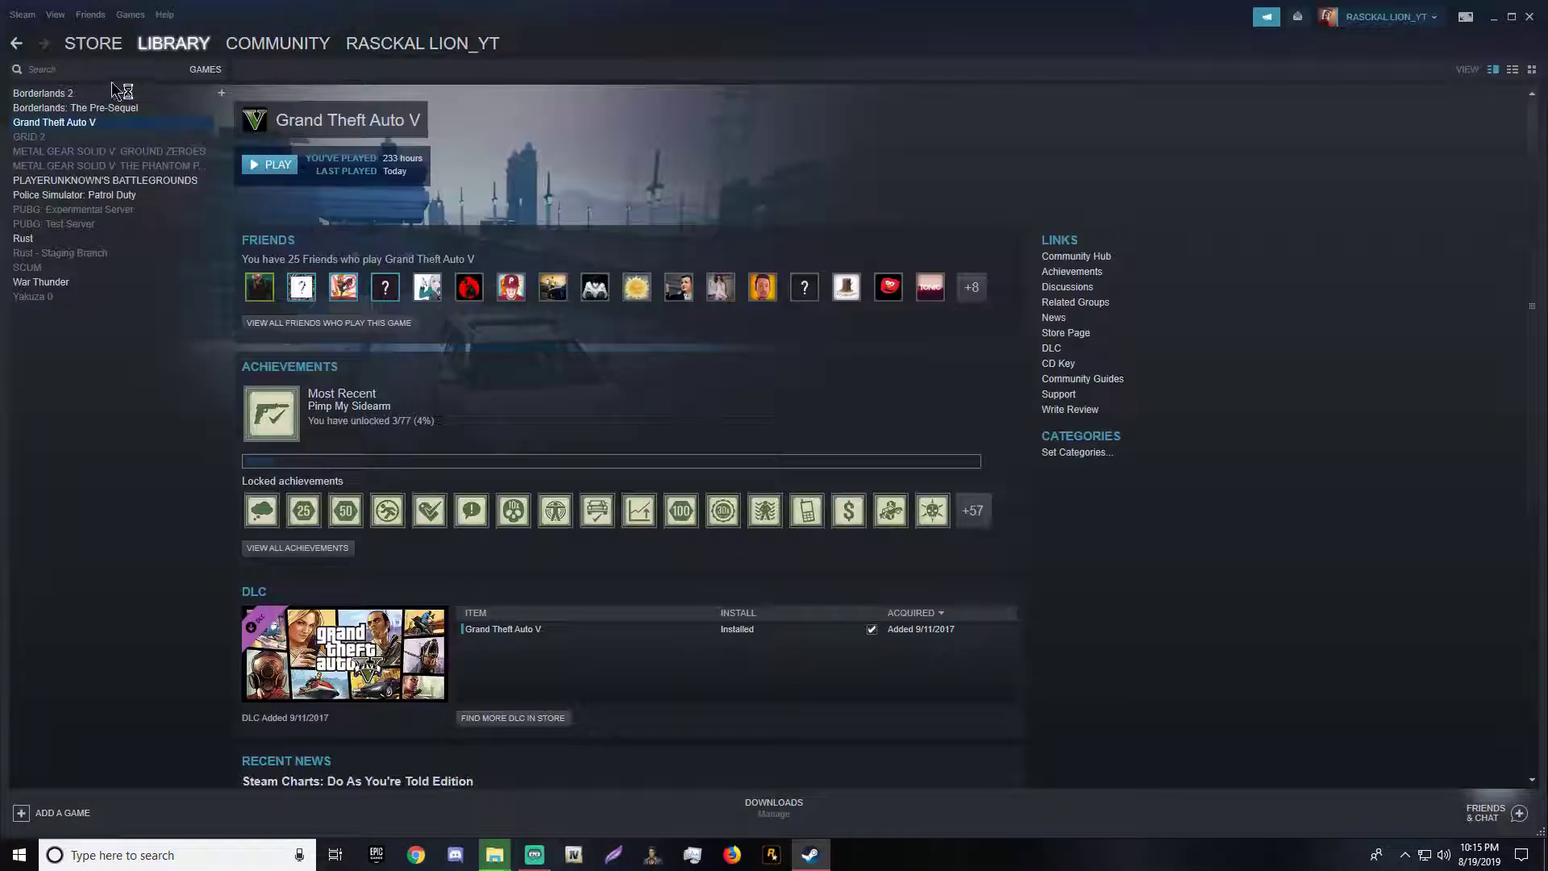
pyautogui.rightClick(113, 124)
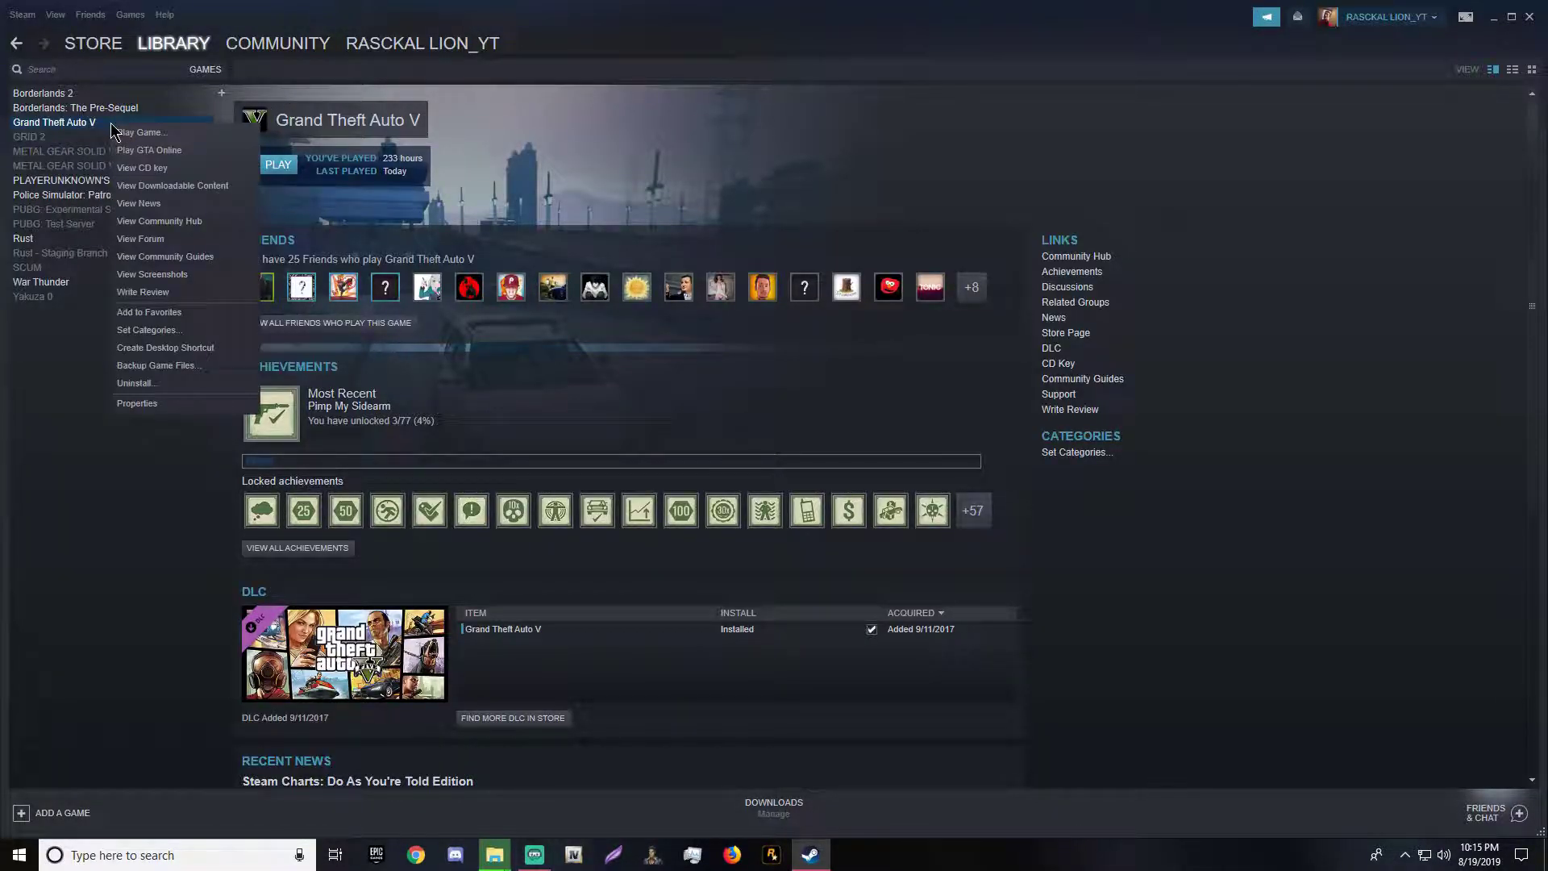
pyautogui.click(151, 410)
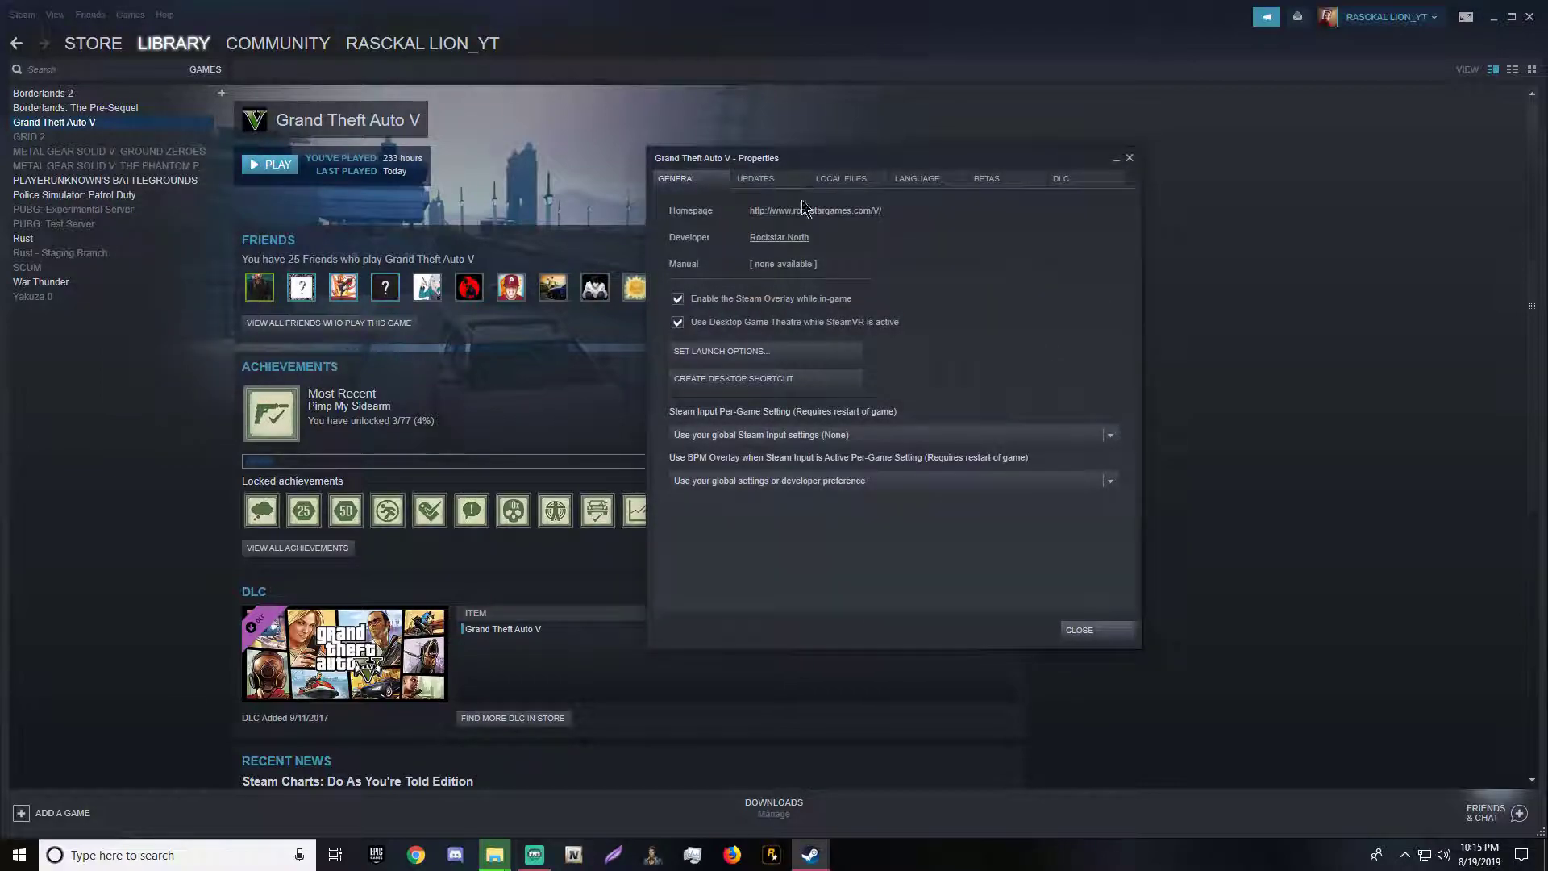
pyautogui.click(862, 188)
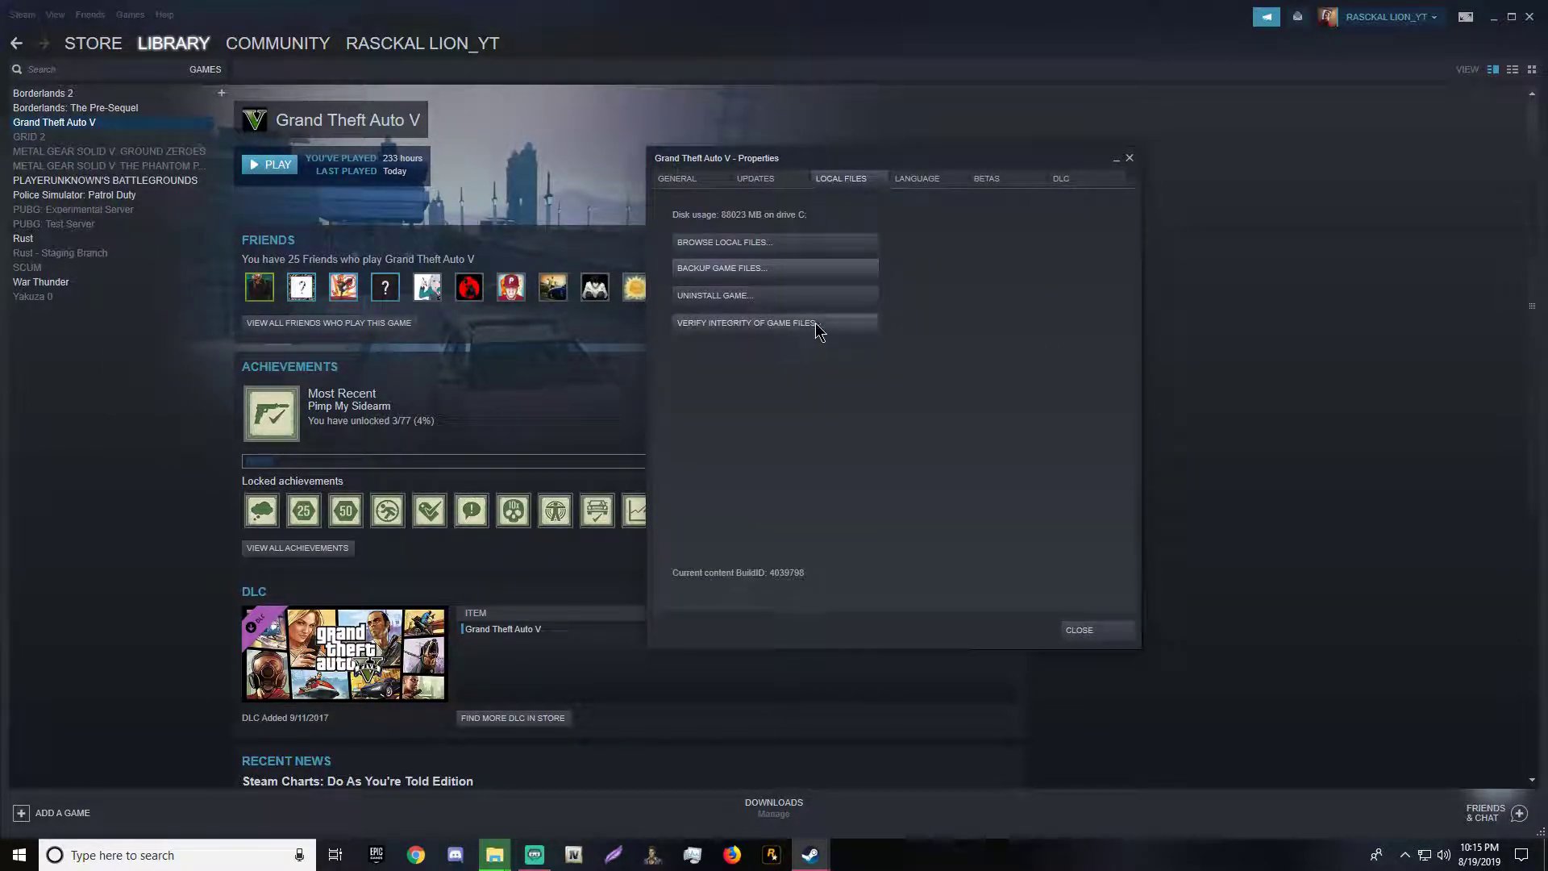
# Start verifying the integrity of the Grand Theft Auto V game files, cancel the validation, and close Steam
pyautogui.click(775, 329)
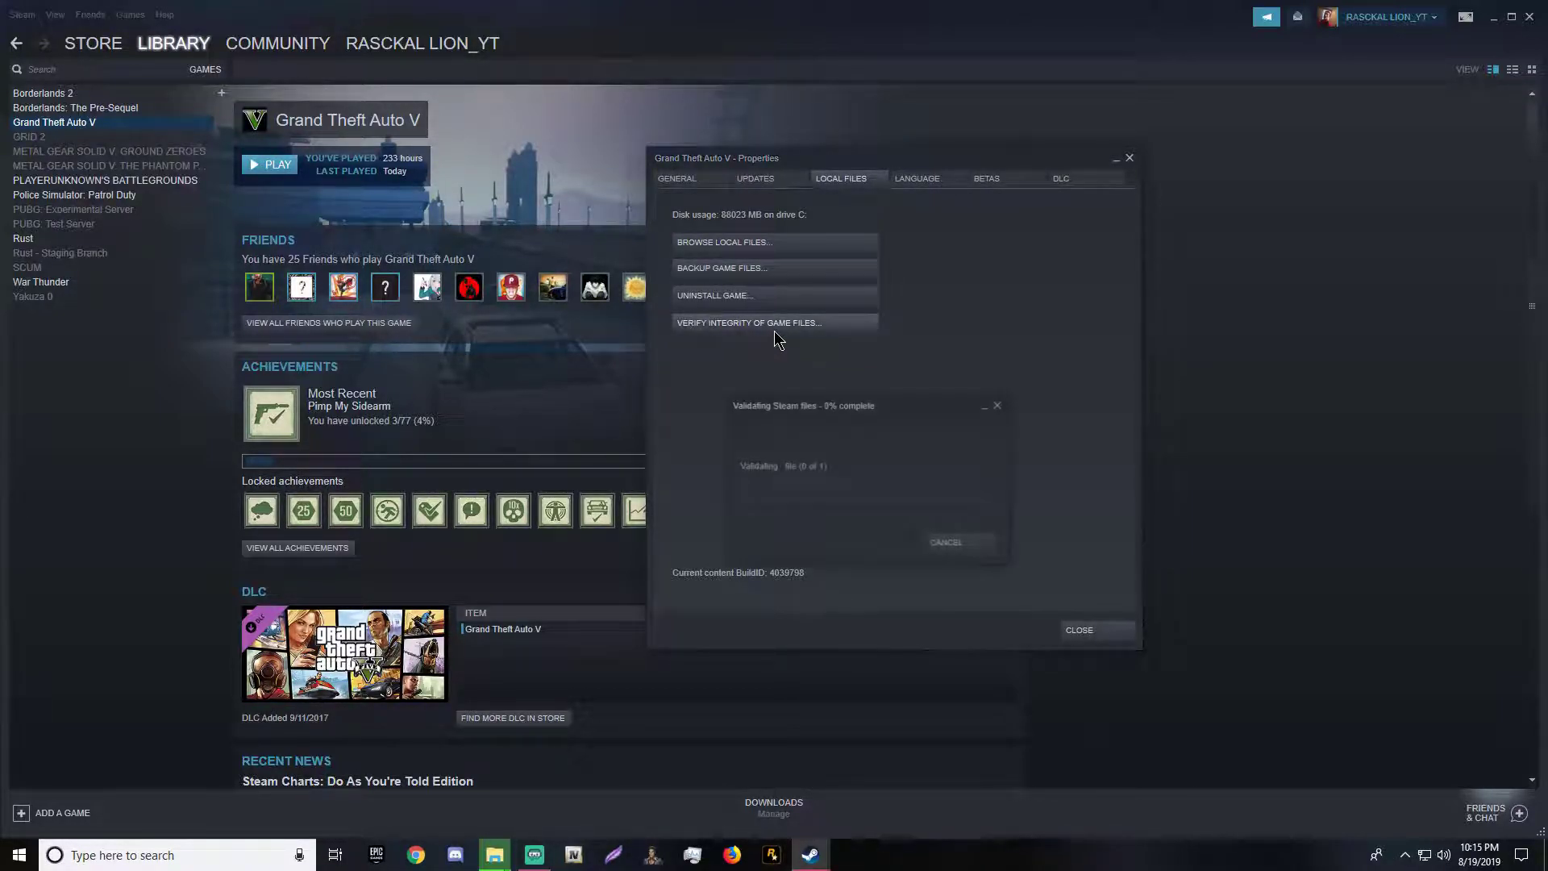
pyautogui.click(1000, 405)
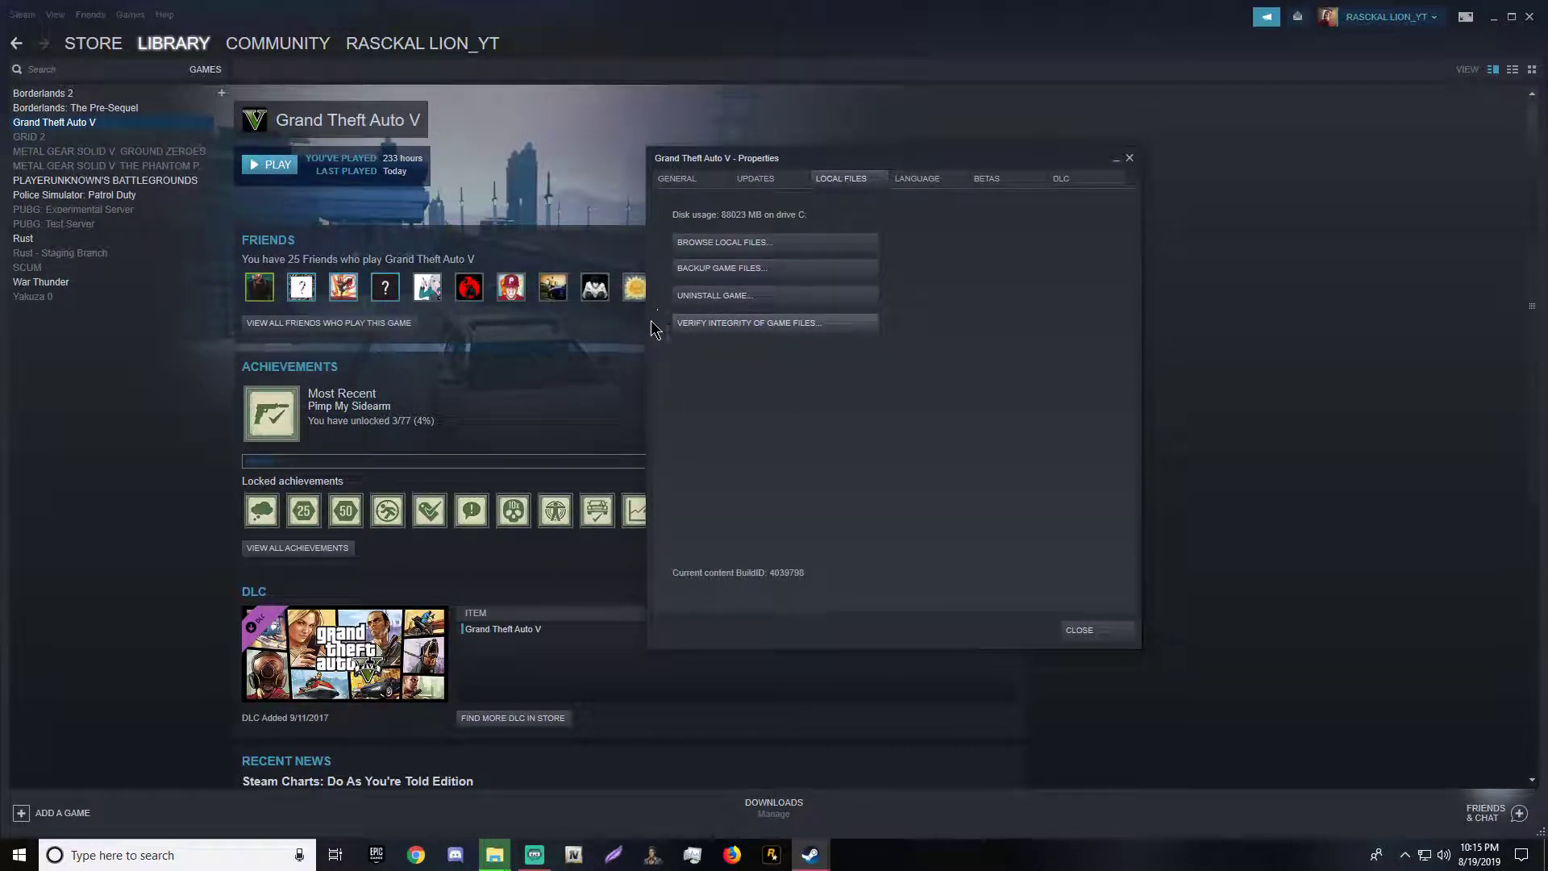
pyautogui.click(1129, 159)
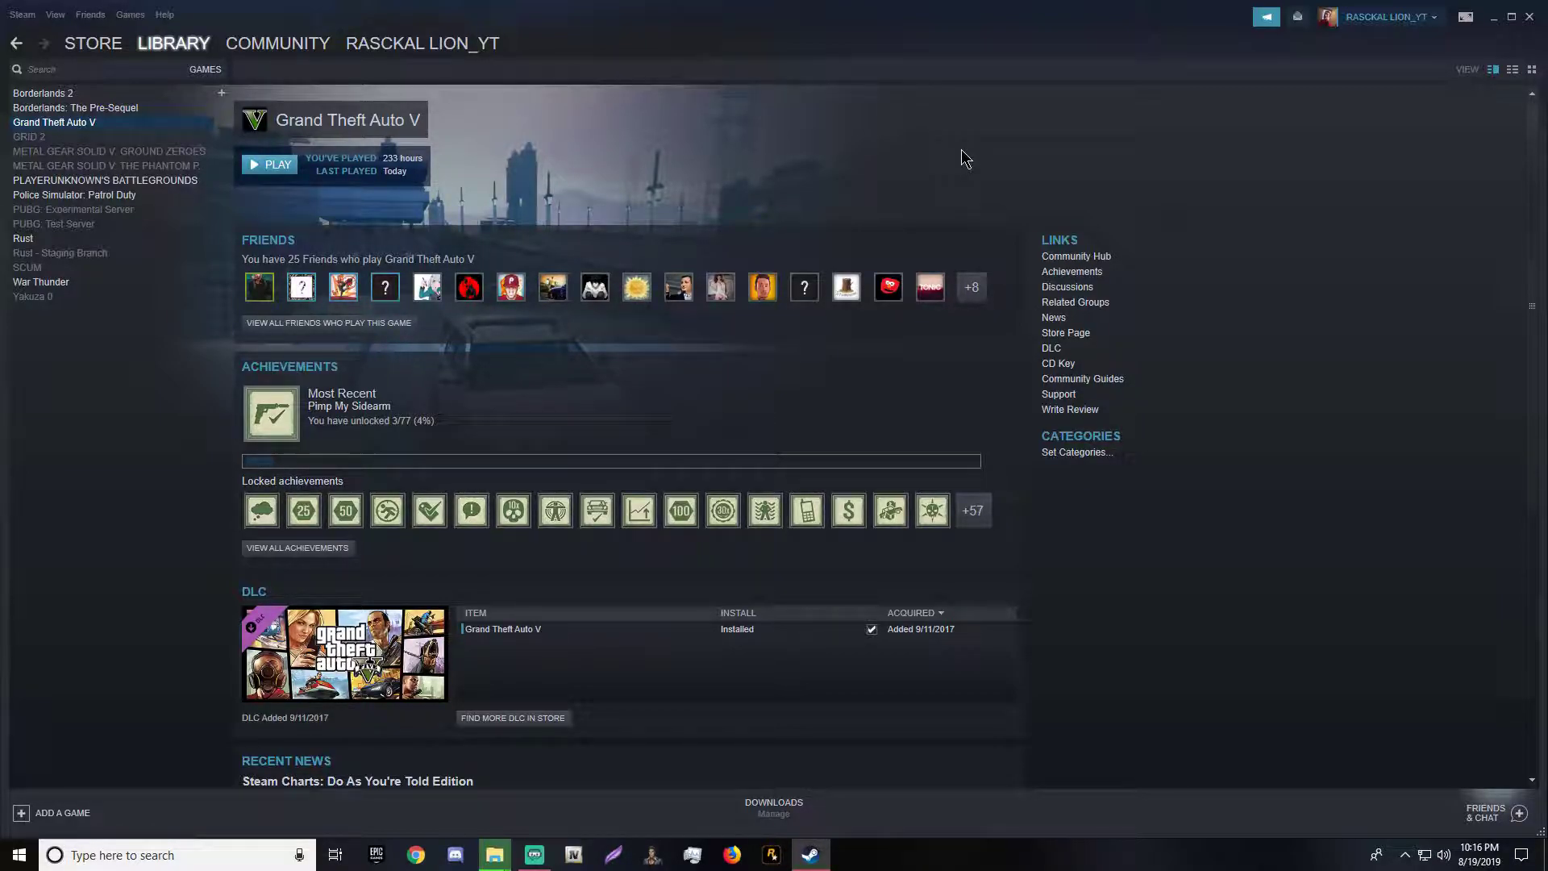
pyautogui.click(1529, 16)
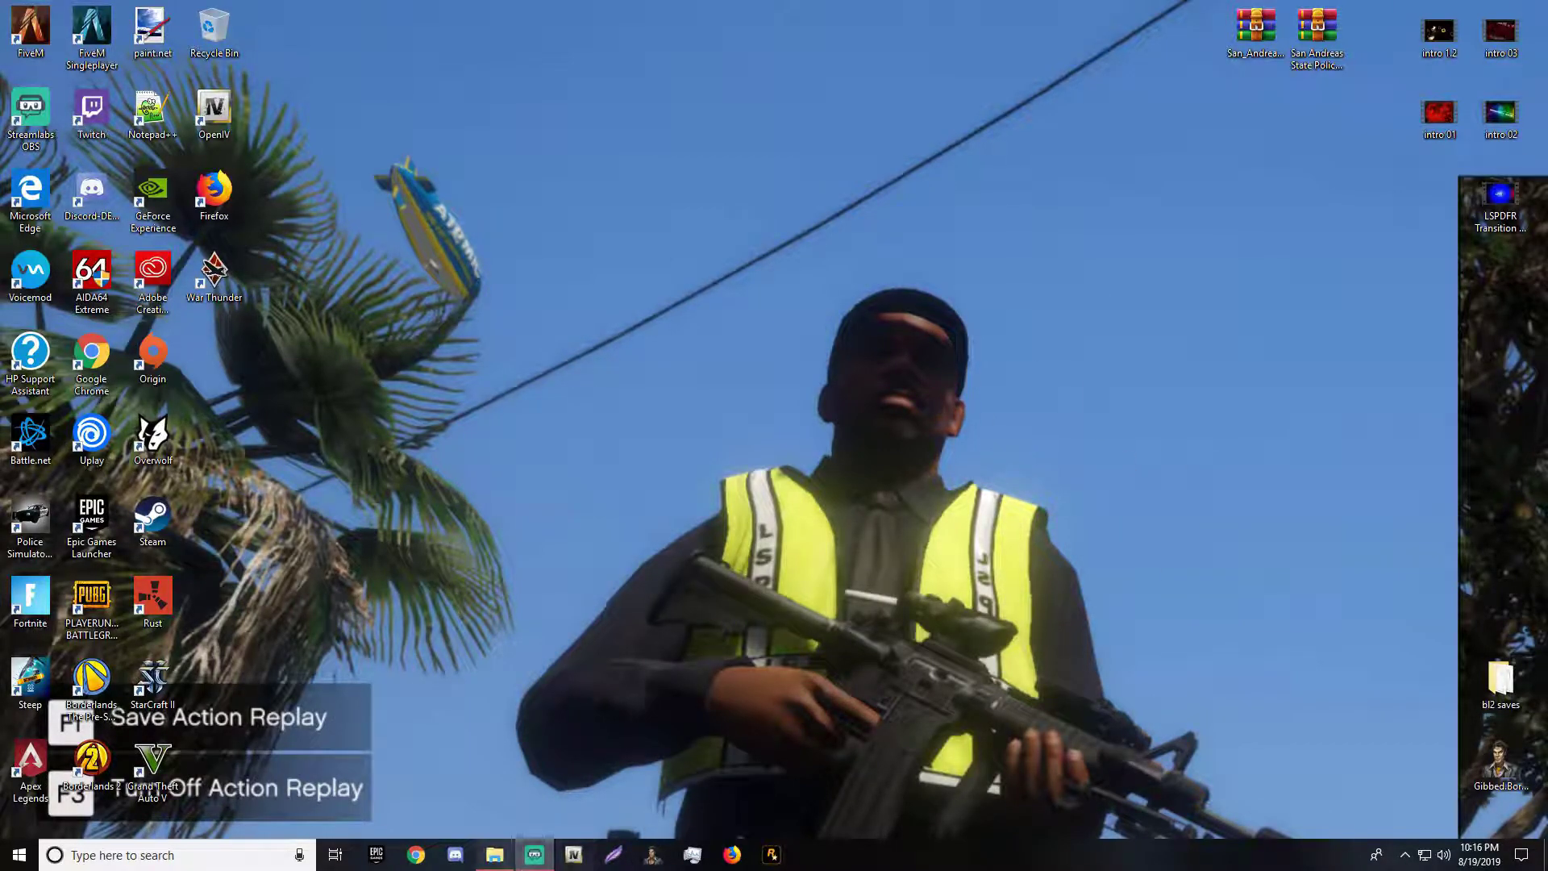
# Close the Grand Theft Auto V folder window and view the contents of the GTA COPY folder on the desktop
pyautogui.click(494, 855)
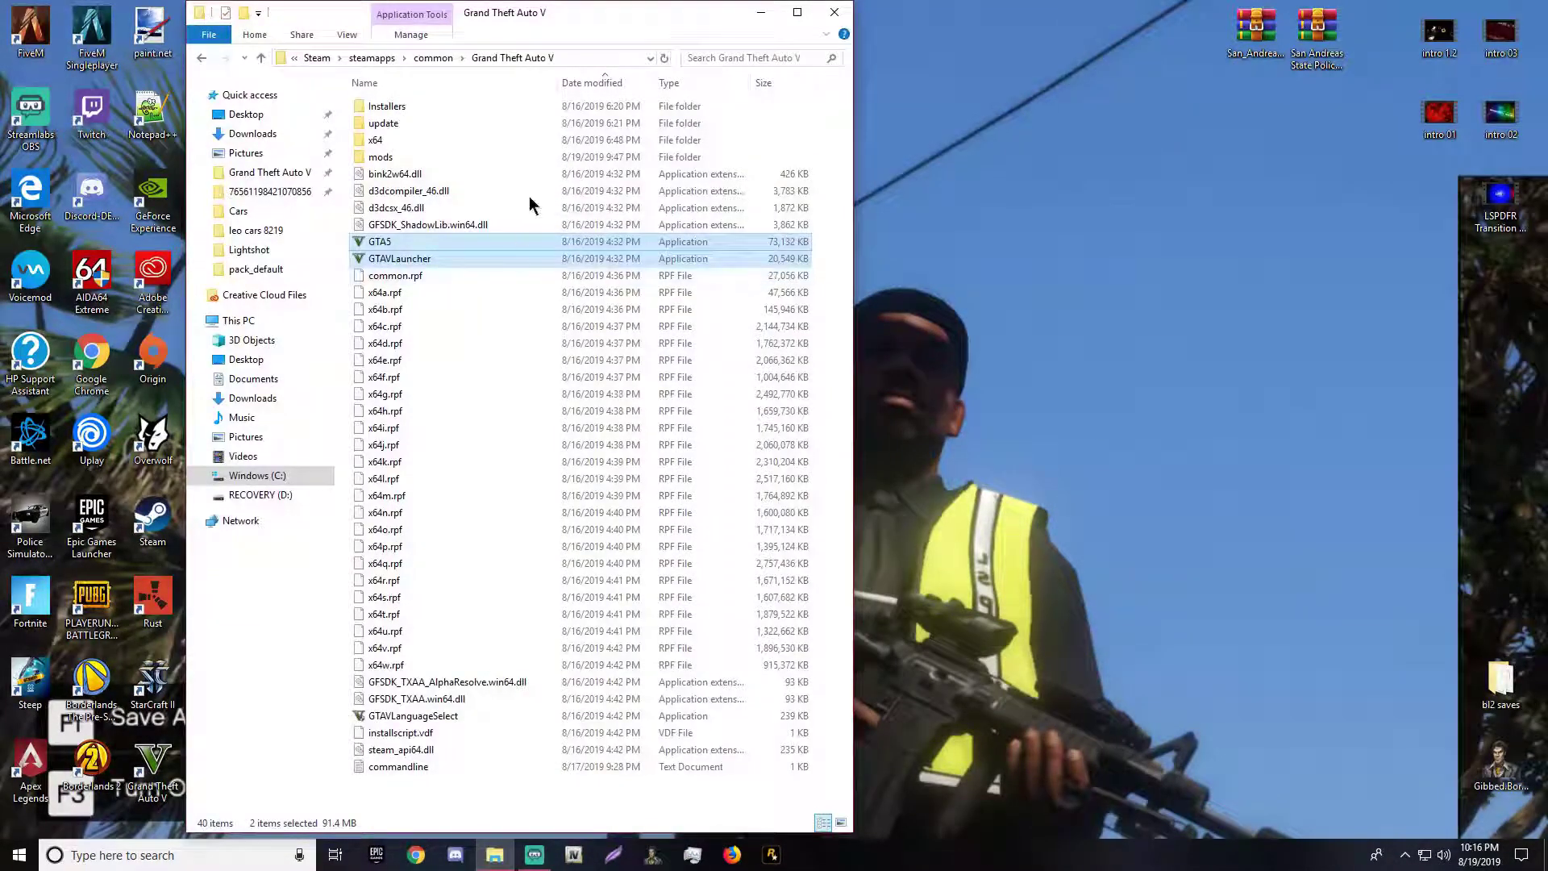
pyautogui.click(835, 12)
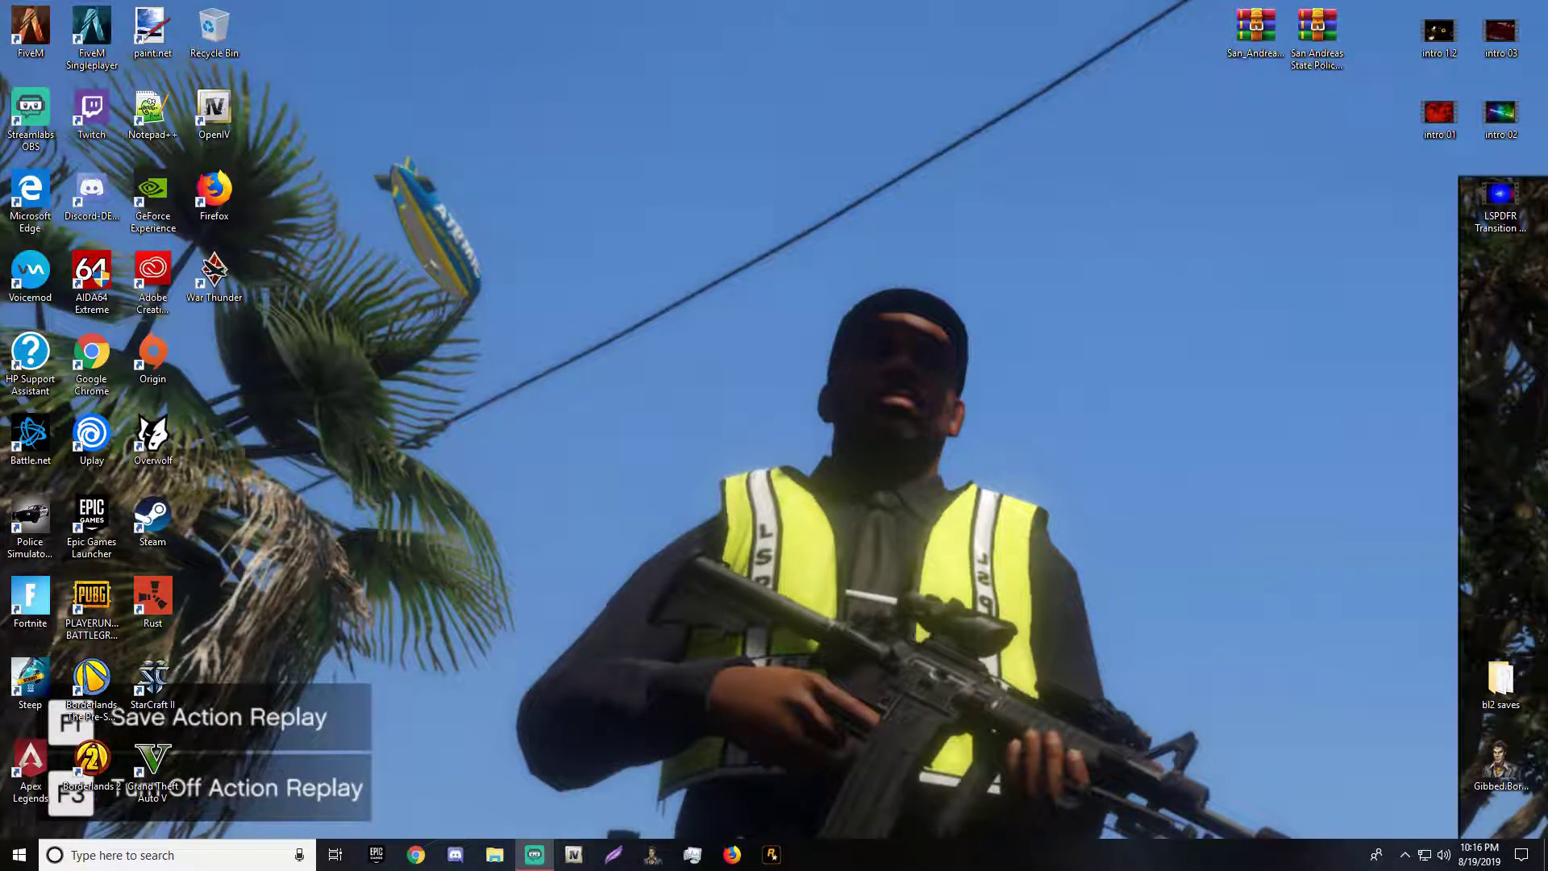
pyautogui.moveTo(1447, 338); pyautogui.dragTo(944, 476)
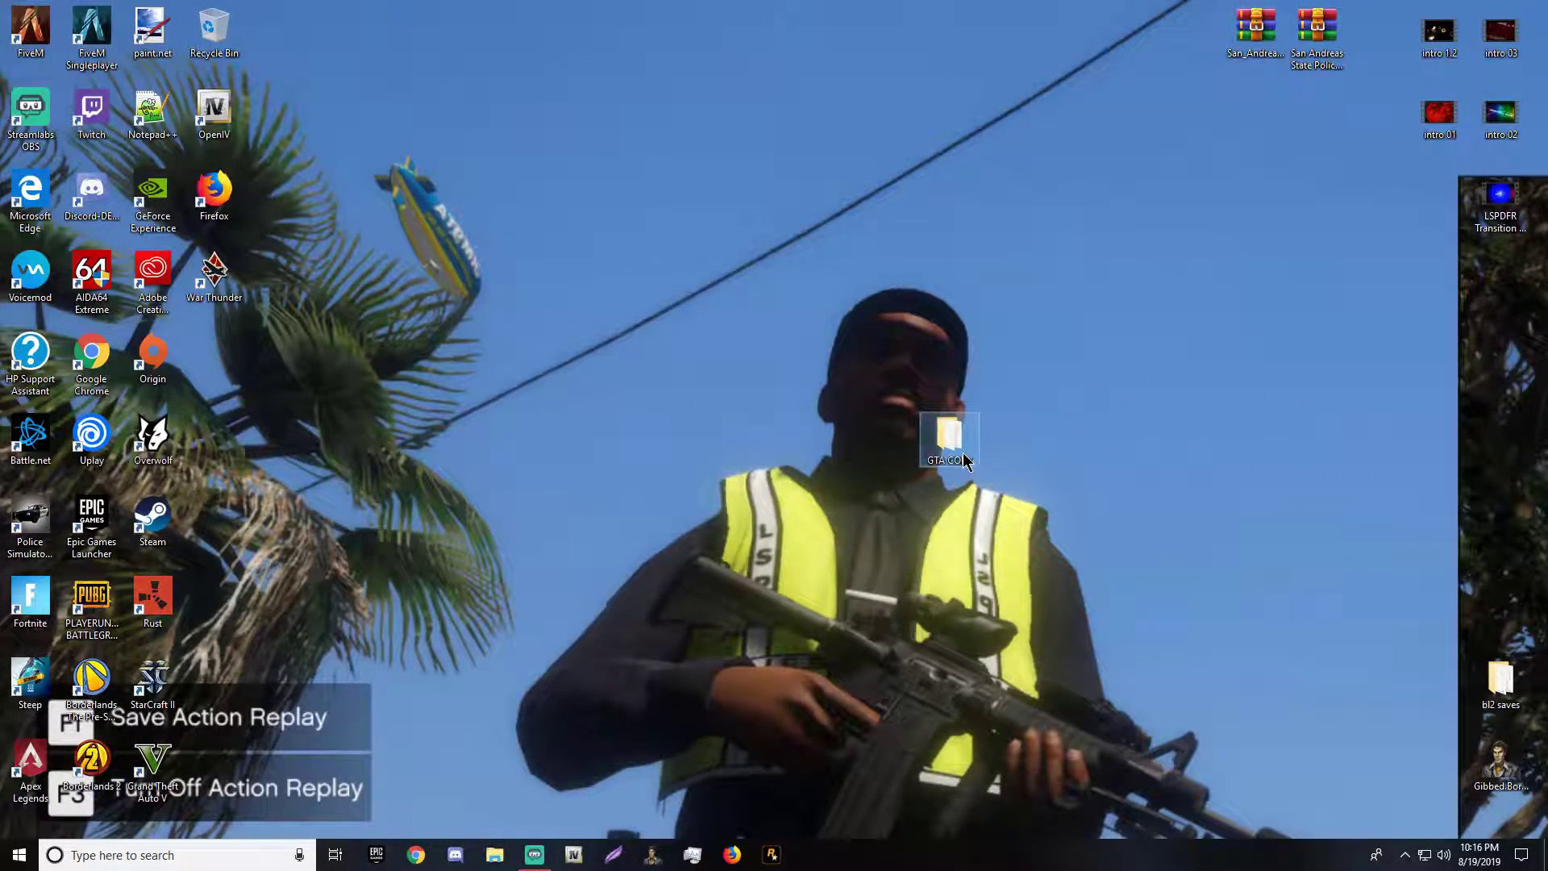
pyautogui.doubleClick(963, 458)
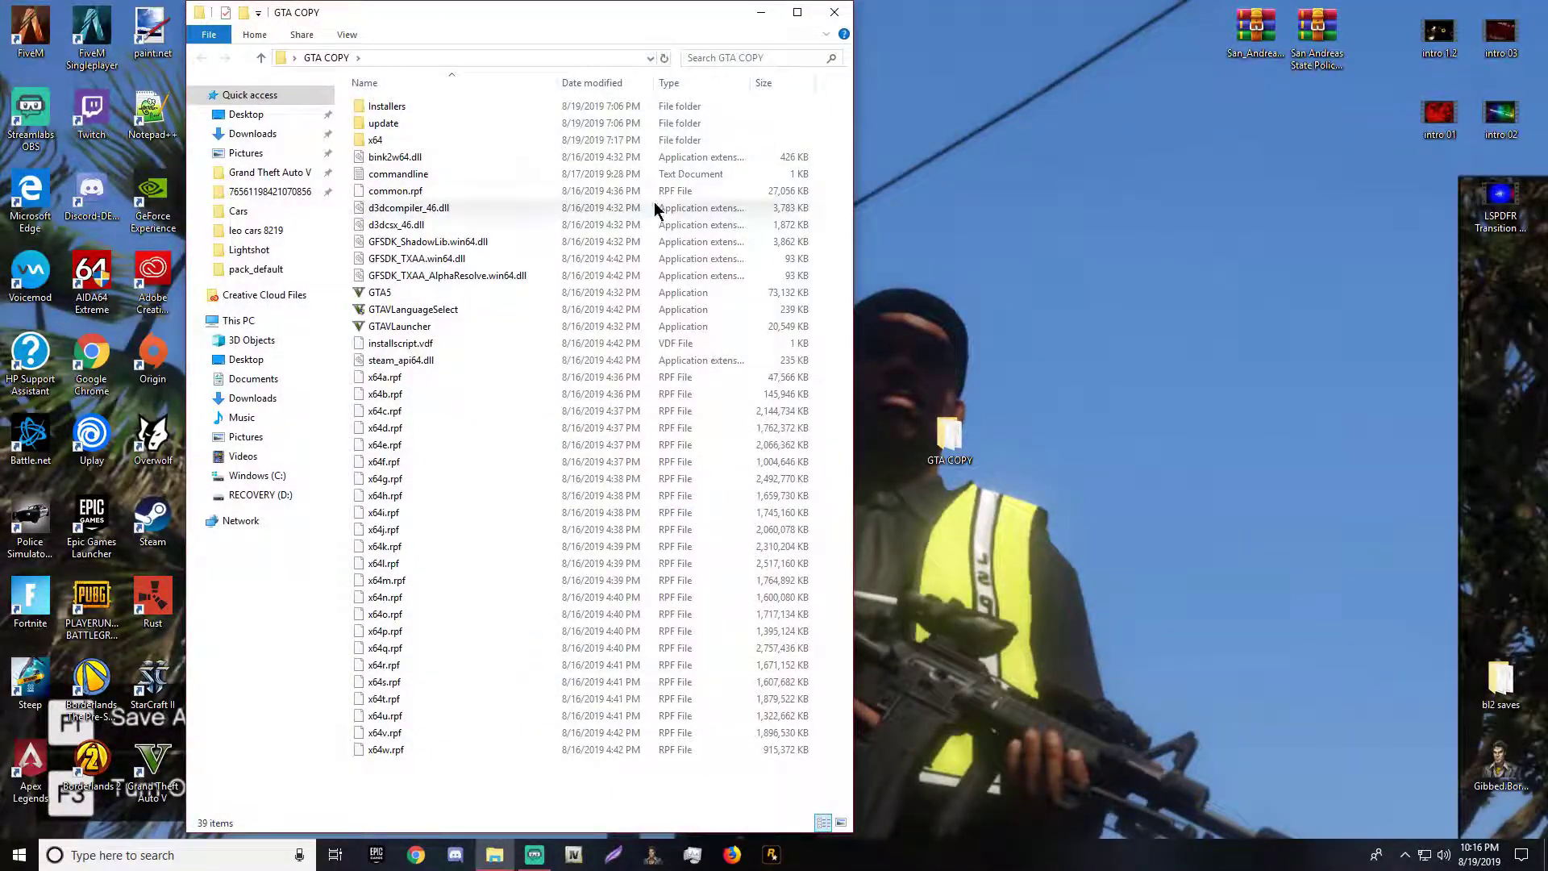
pyautogui.click(834, 12)
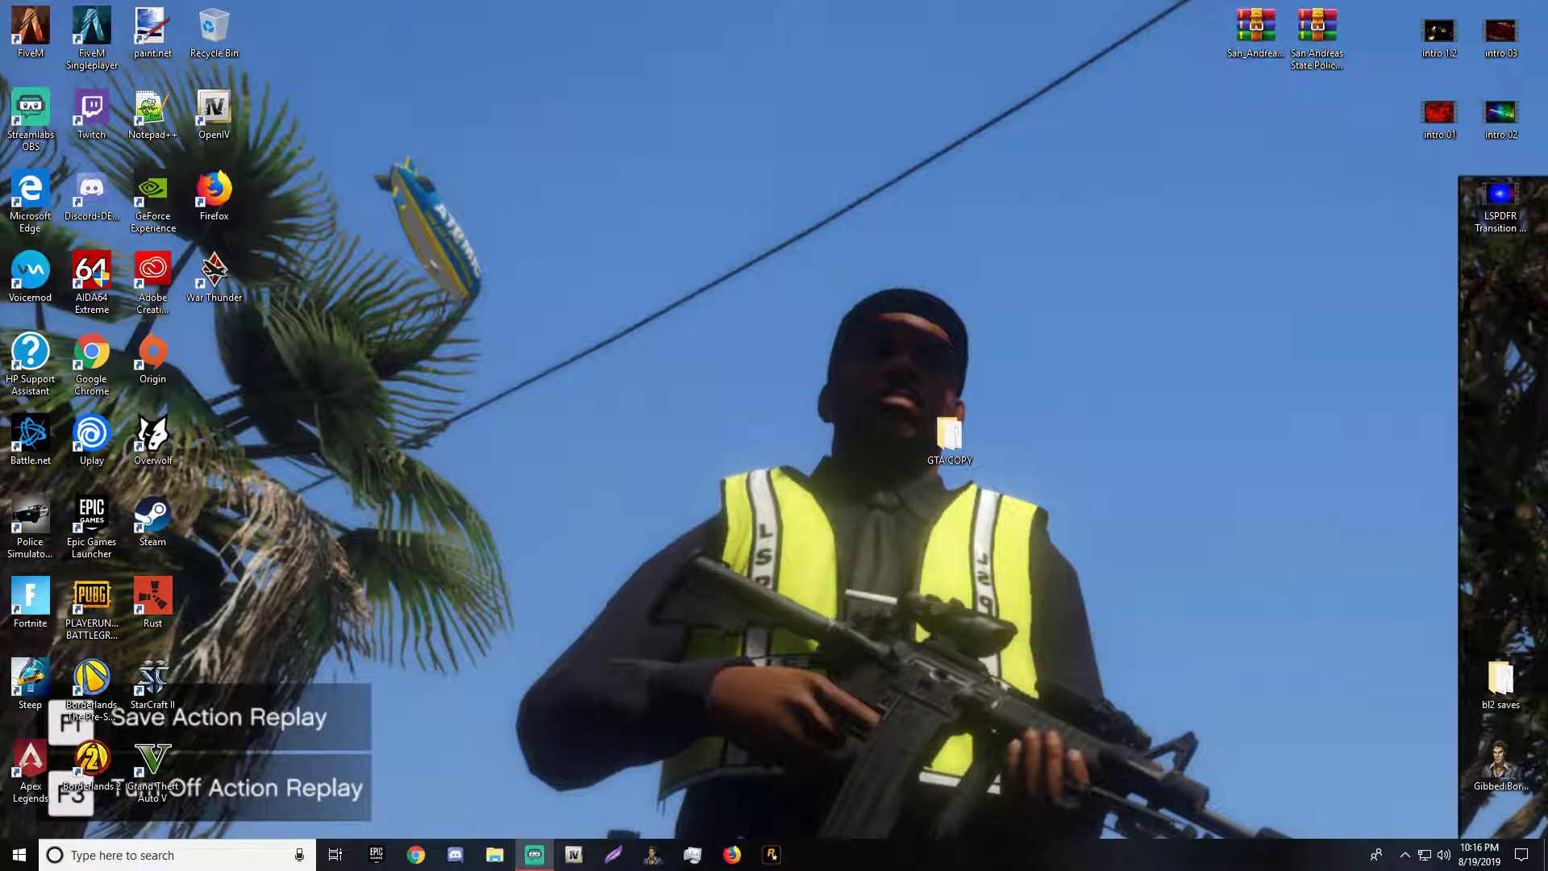
# View the options of the pinned RAGEPluginHook shortcut and move the GTA COPY folder into the desktop icon column above bl2 saves
pyautogui.rightClick(771, 854)
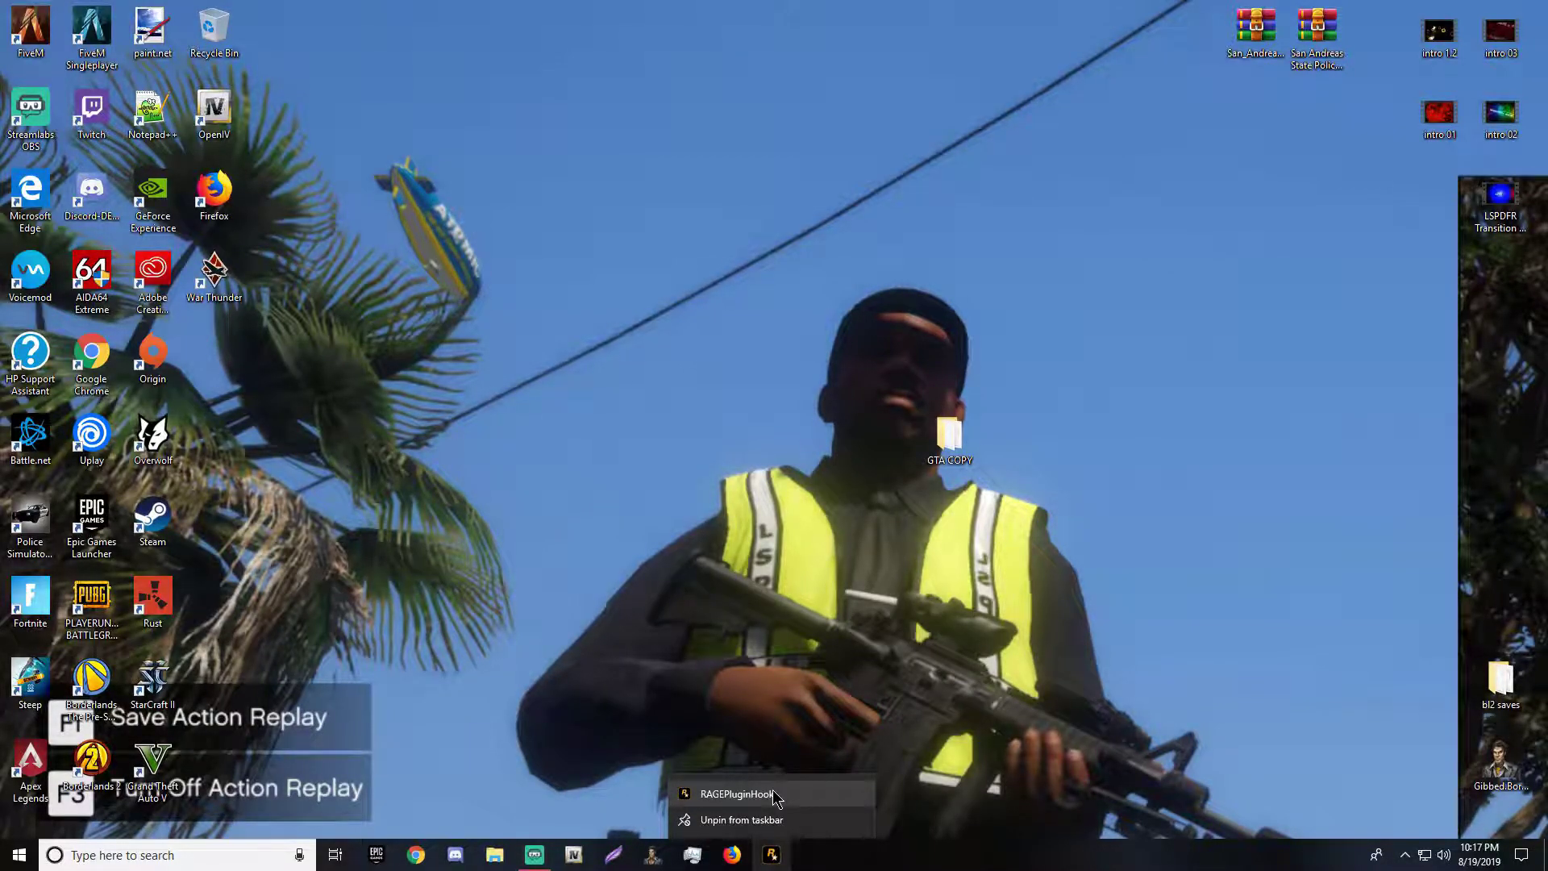
pyautogui.moveTo(949, 435); pyautogui.dragTo(1472, 469)
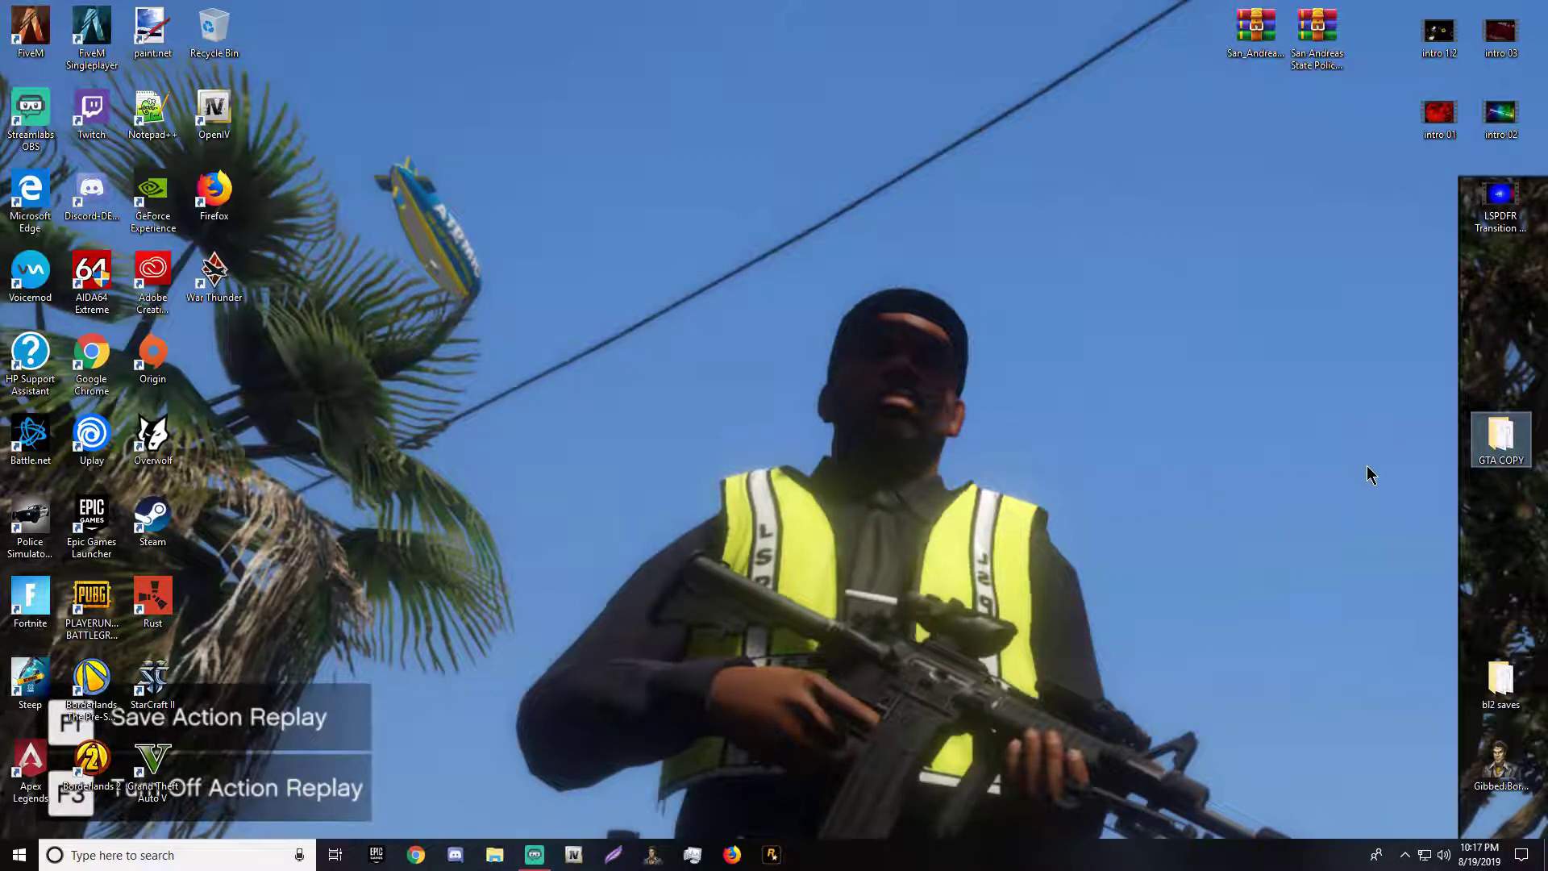